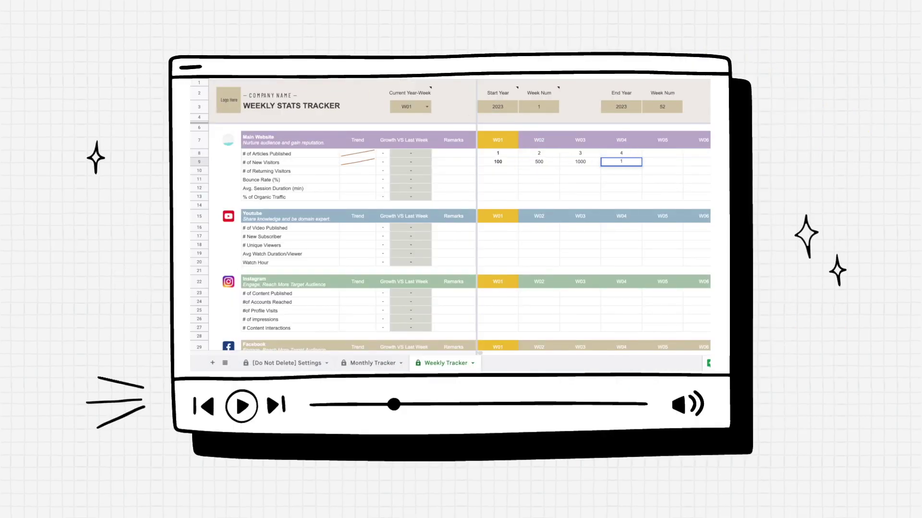
- Enter the sample W04 figures 175, 20, 30 and 14 in the preview
text(75)
key(Return)
text(20)
key(Tab)
text(30)
key(Tab)
text(14)
key(Tab)
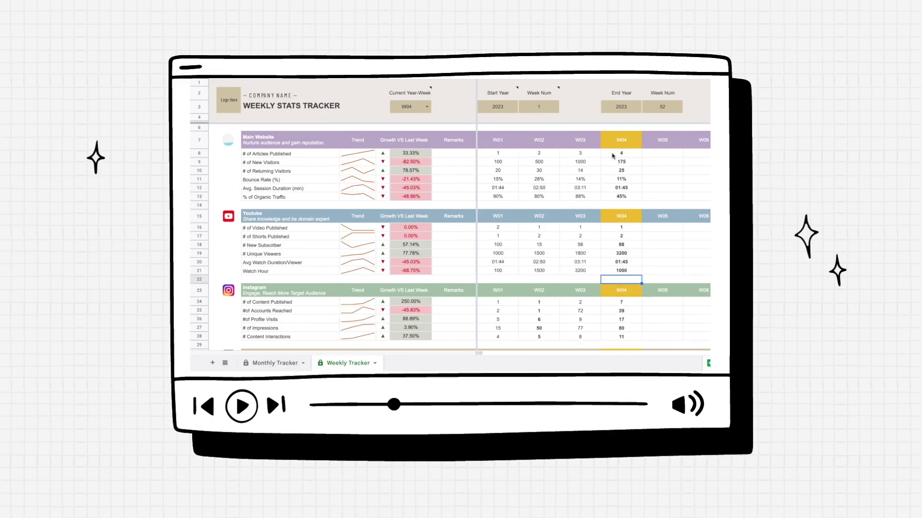
- Scroll down to the blank Weekly Stats Tracker with 2023-W02 highlighted
scroll(612, 155, down, 15)
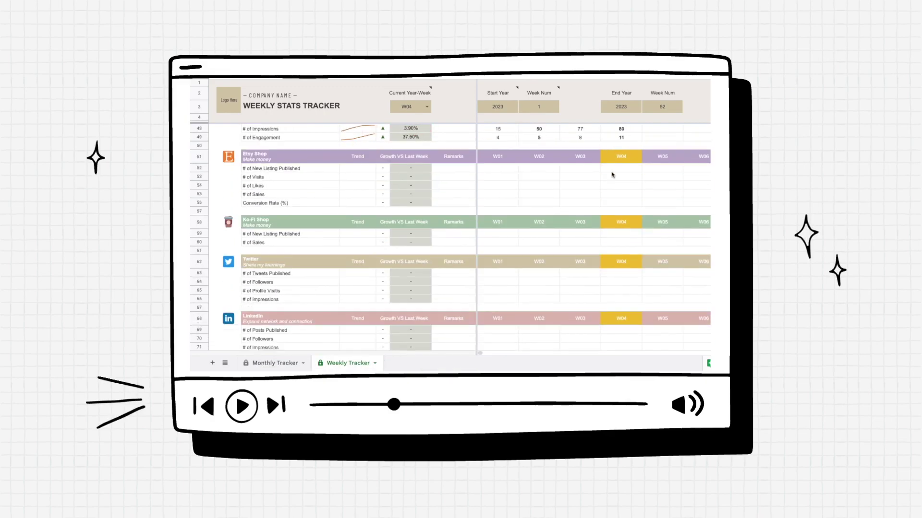
scroll(612, 174, down, 3)
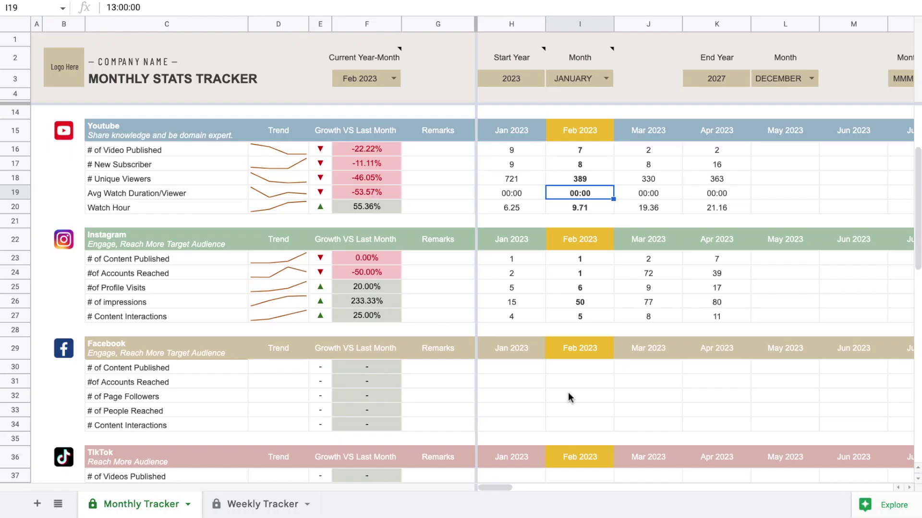
scroll(569, 393, down, 12)
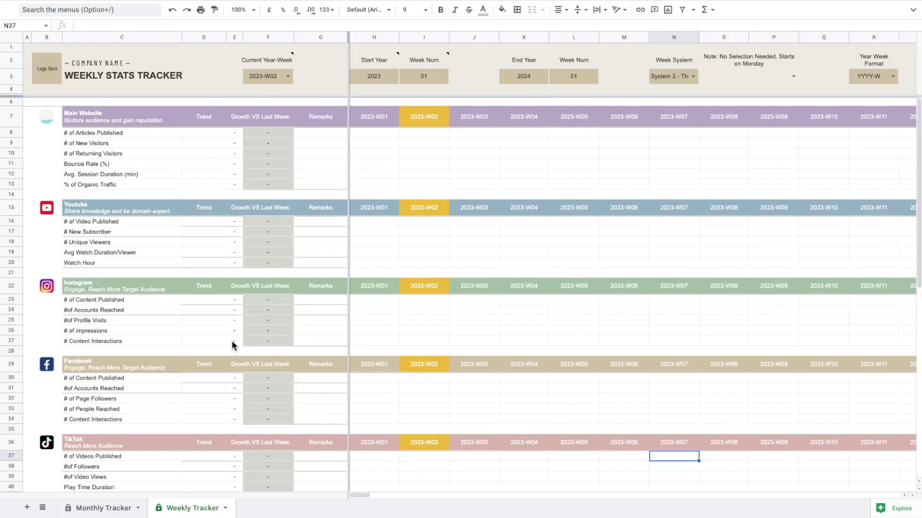
click(103, 507)
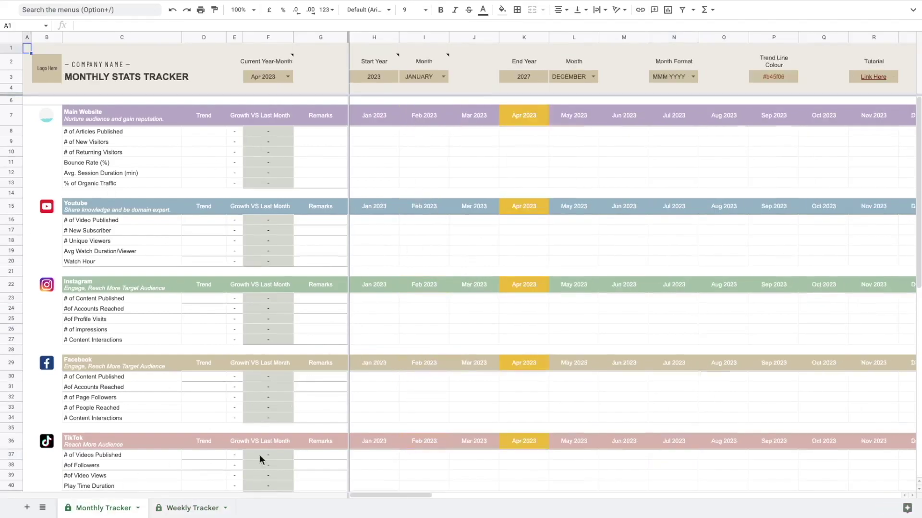
click(194, 508)
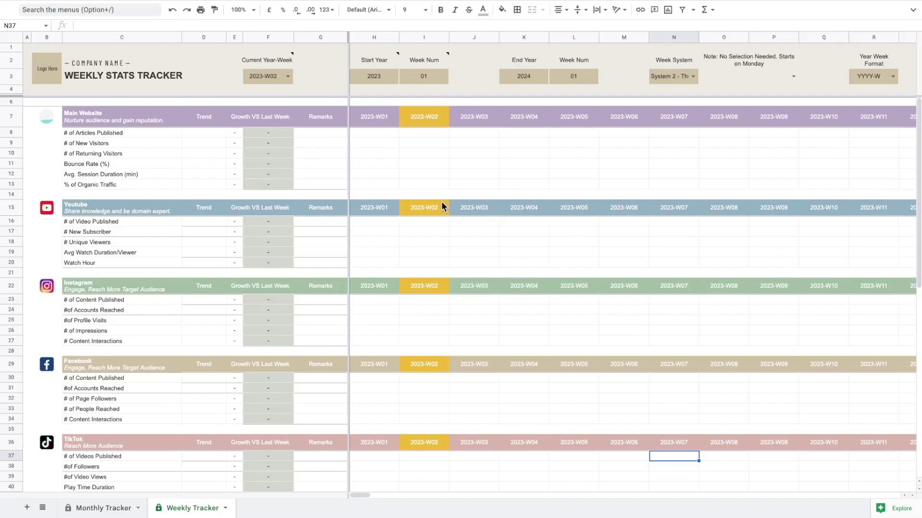
click(117, 508)
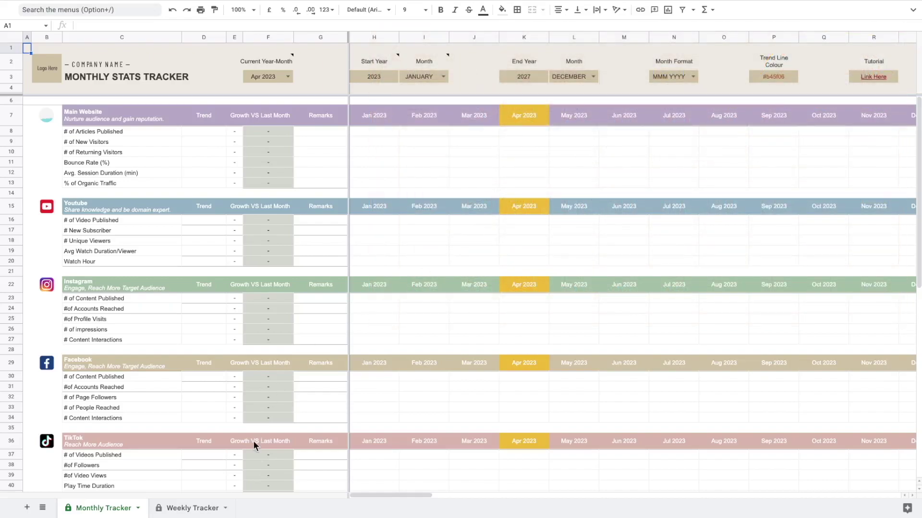
click(192, 508)
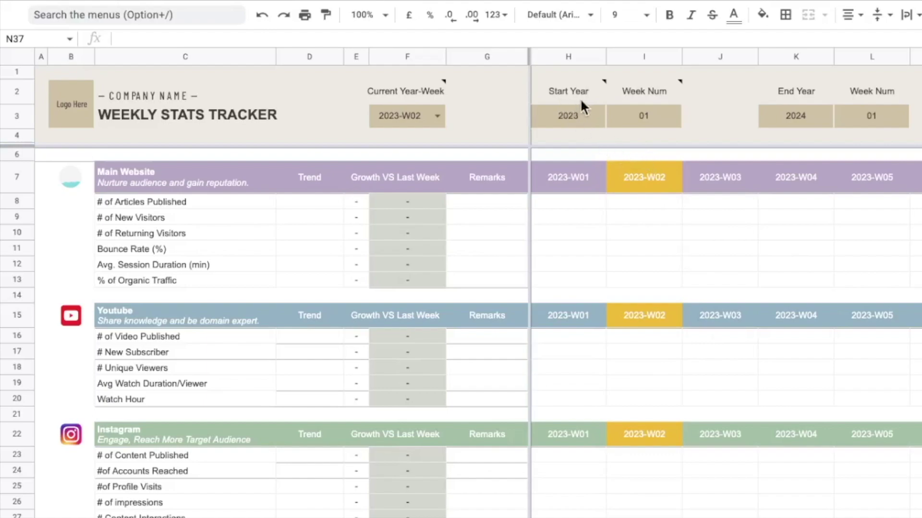
mouse_move(575, 92)
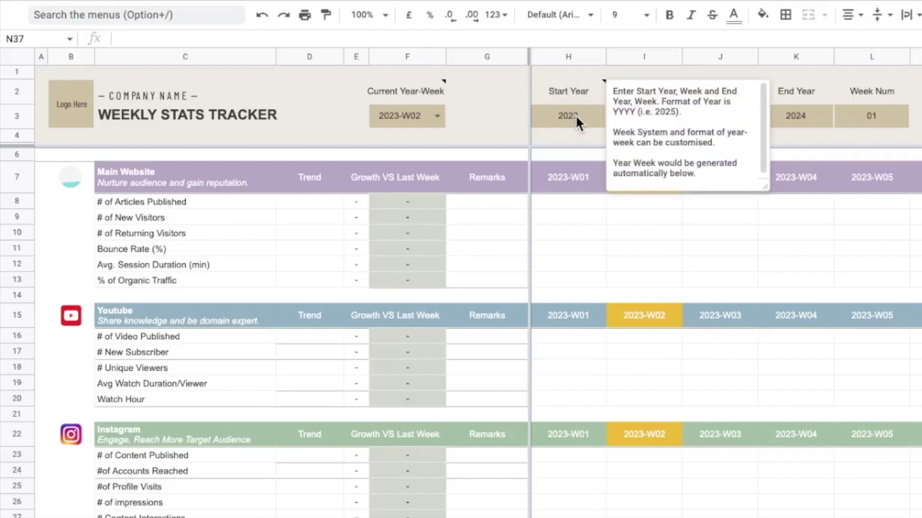
click(576, 117)
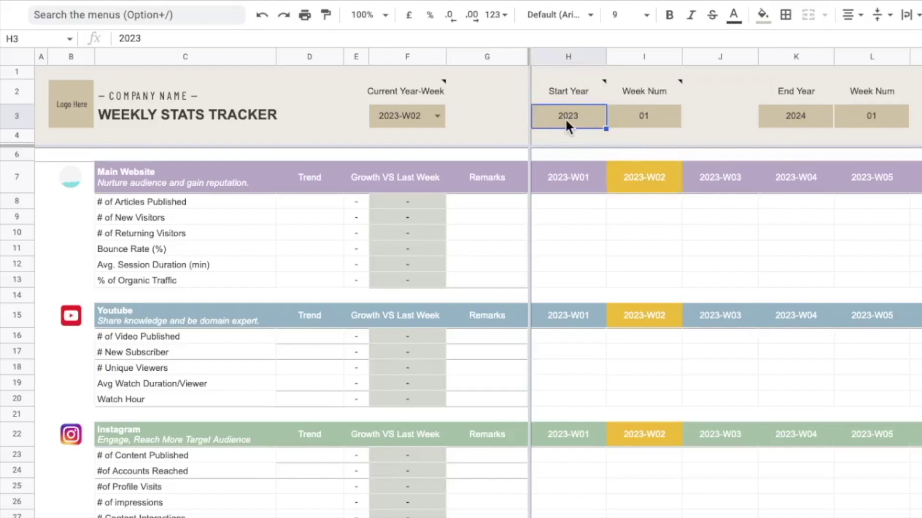
double_click(580, 118)
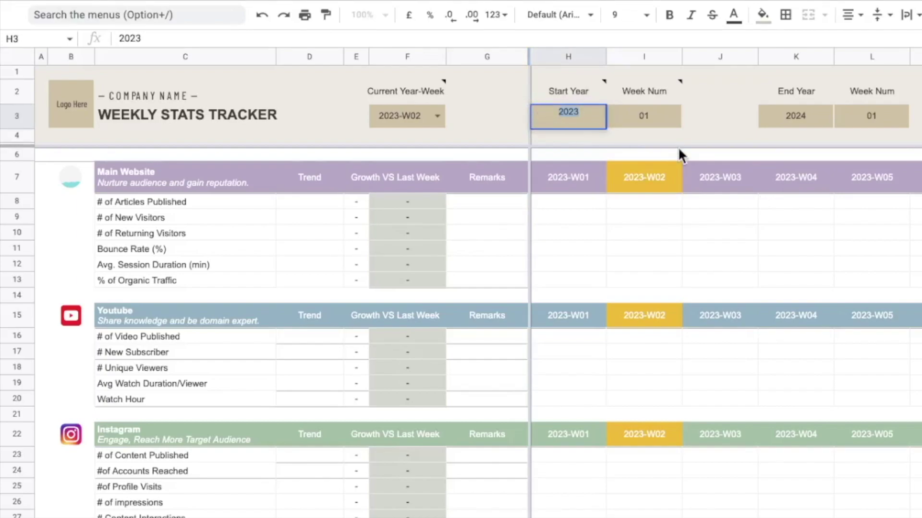
text(2022)
key(Return)
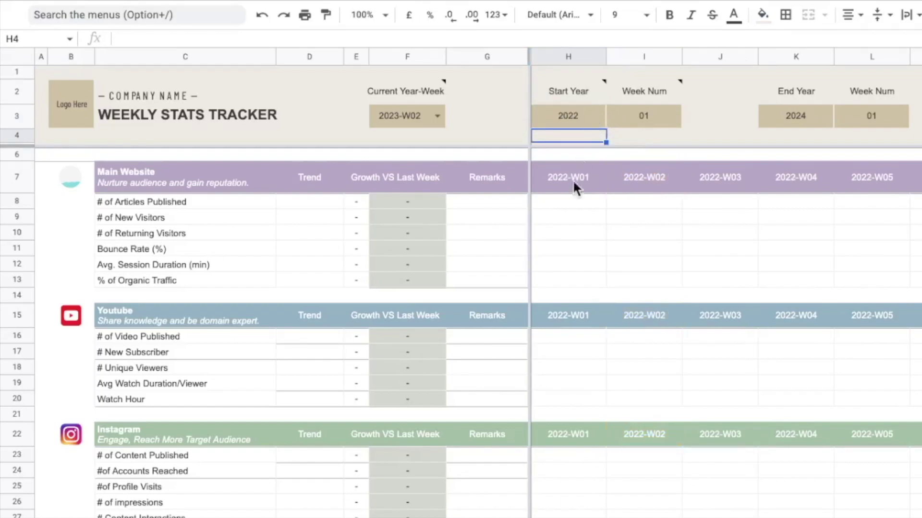
click(571, 122)
double_click(572, 123)
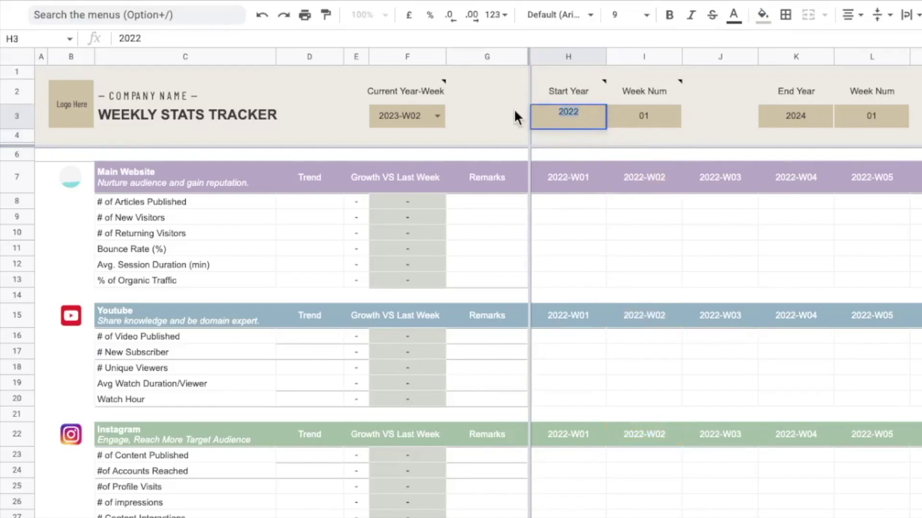
text(2023)
key(Return)
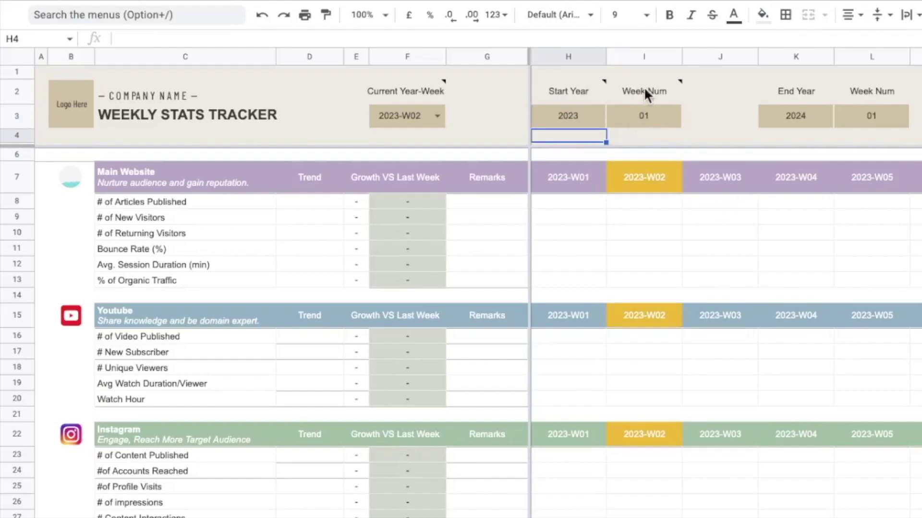
click(639, 114)
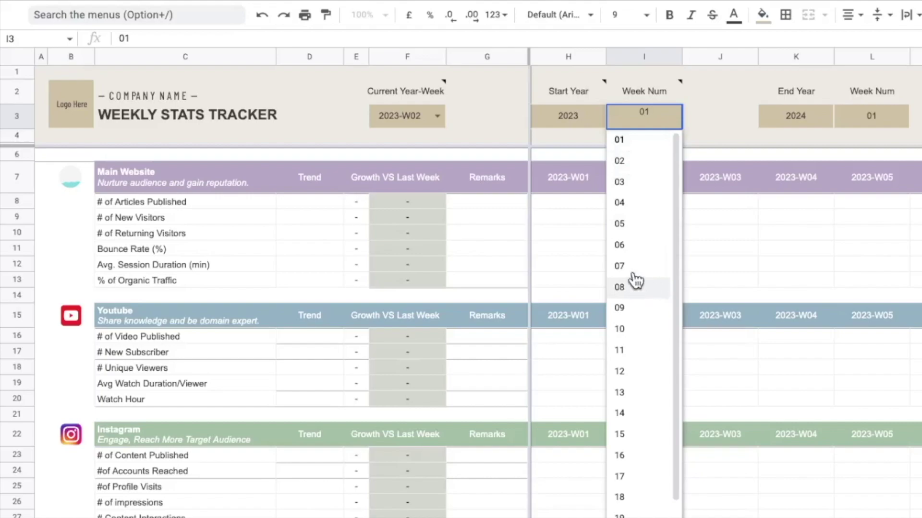
click(647, 330)
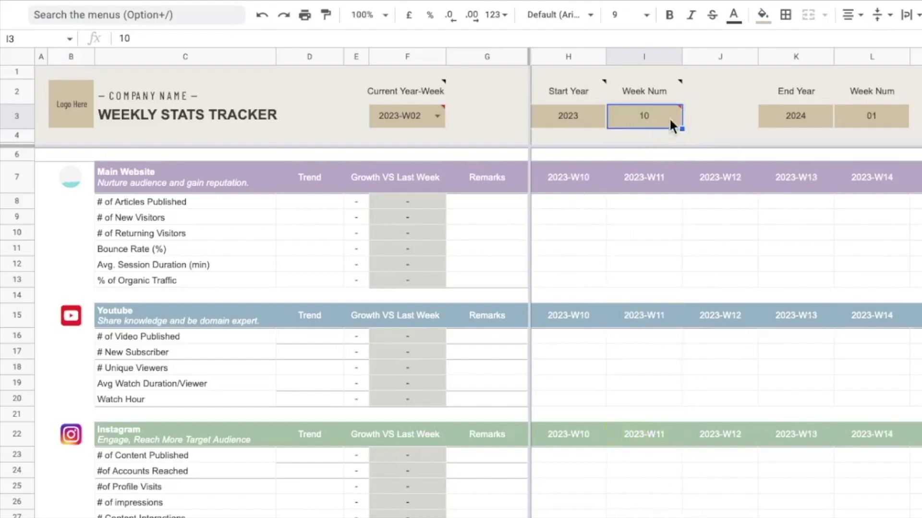
double_click(646, 112)
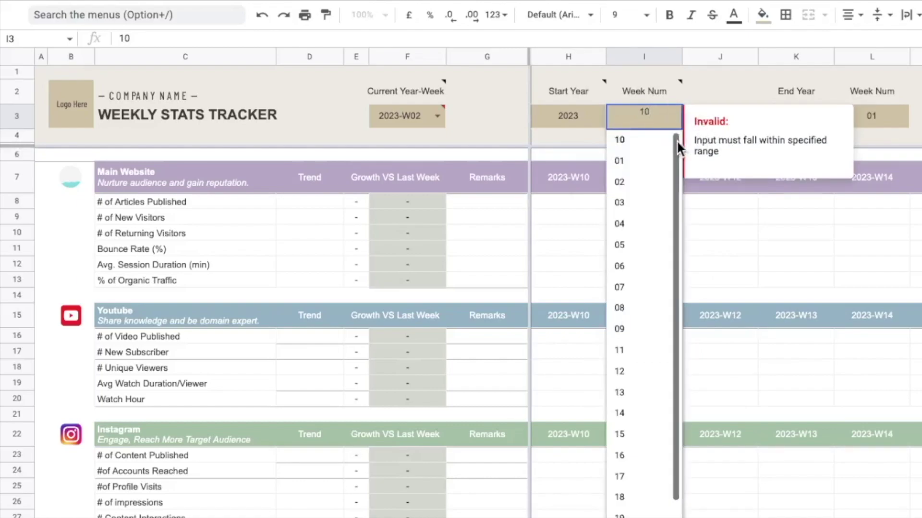
click(652, 174)
click(854, 83)
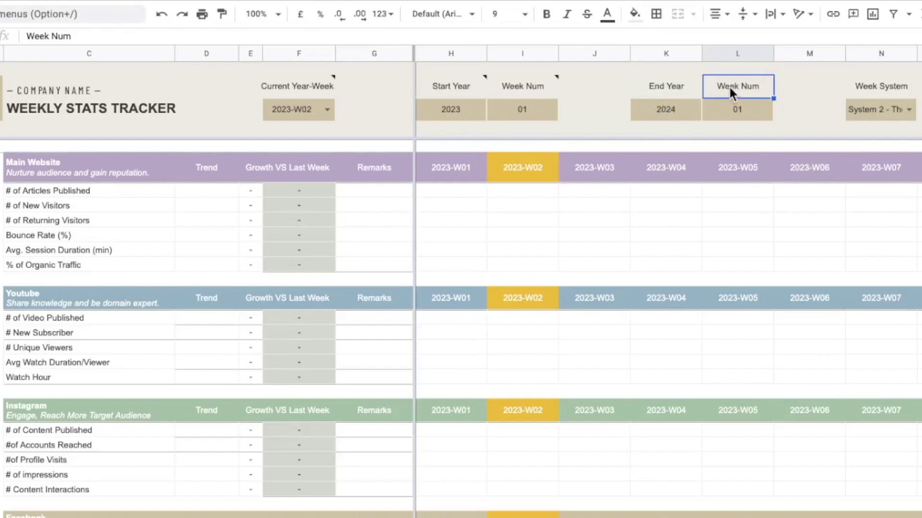
click(738, 117)
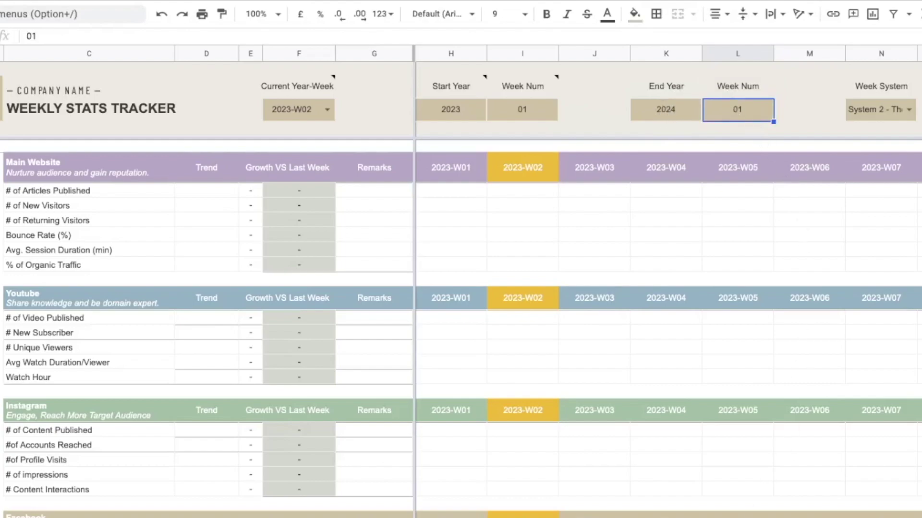
scroll(667, 278, right, 15)
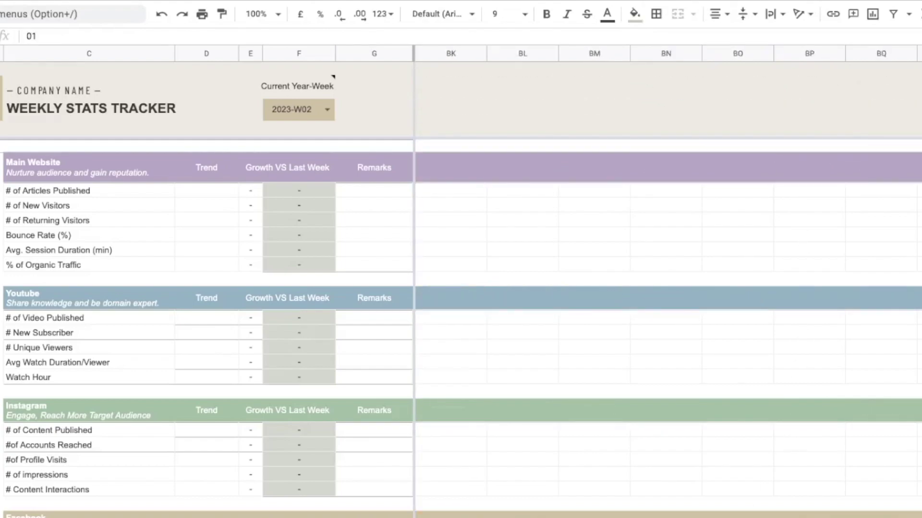
click(896, 177)
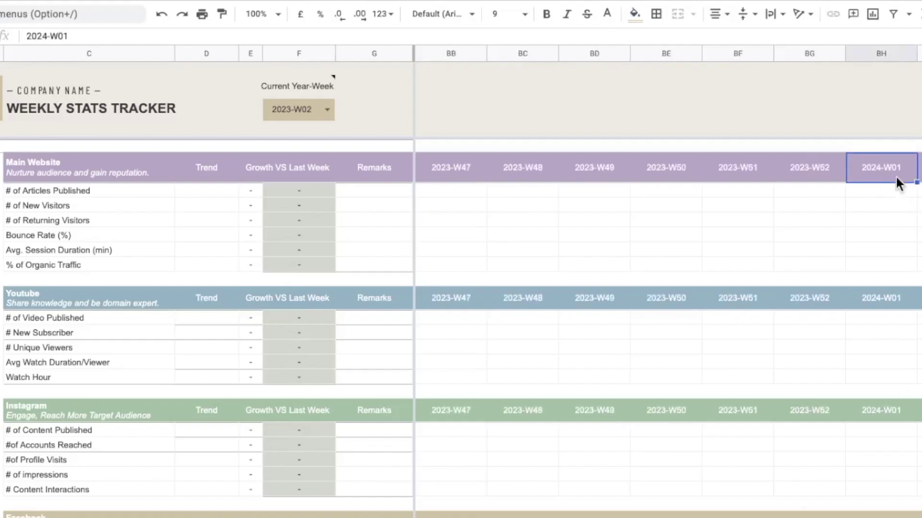
scroll(667, 278, left, 15)
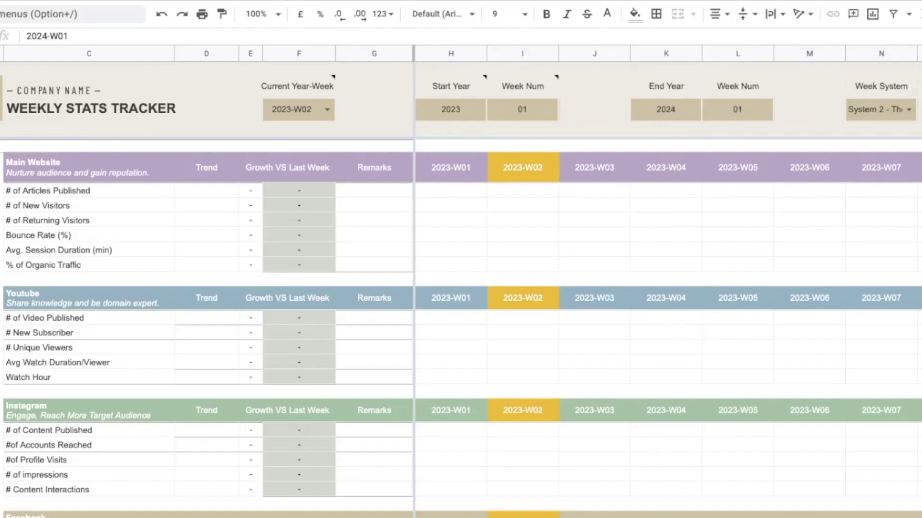
scroll(667, 278, right, 4)
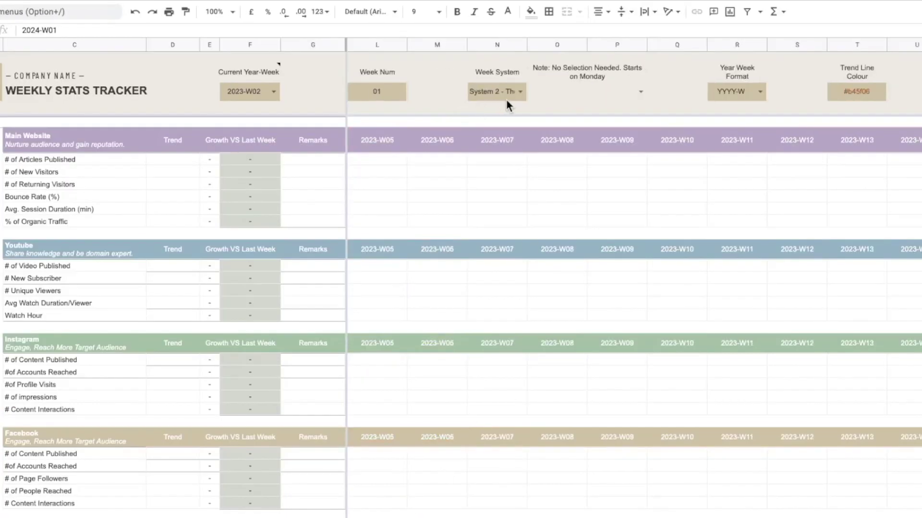
click(506, 98)
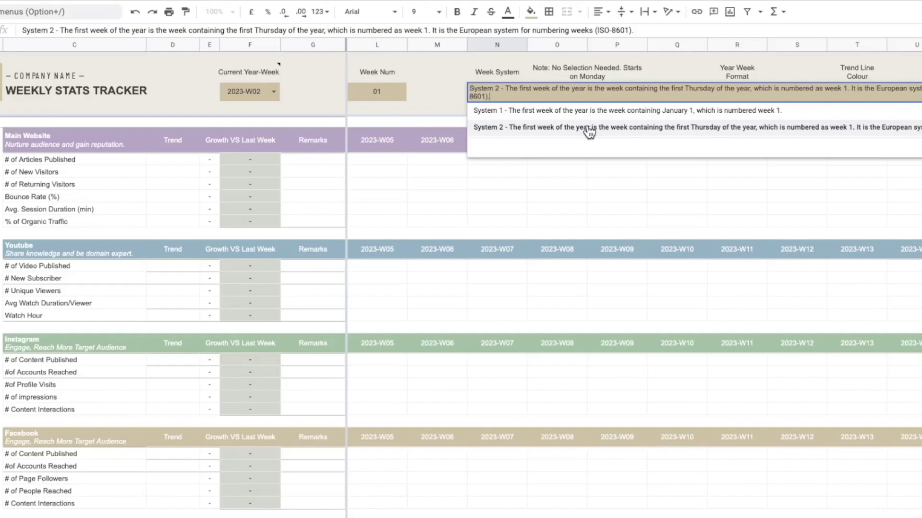
click(614, 67)
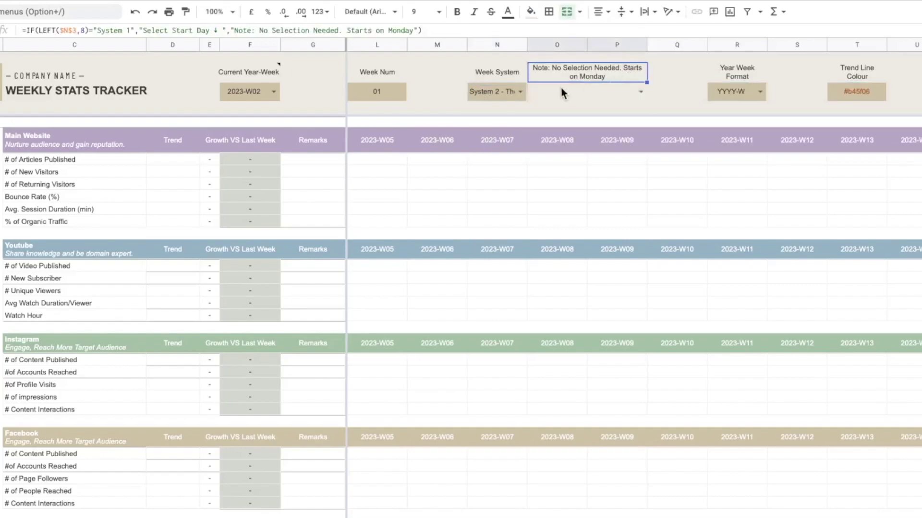
click(499, 91)
click(504, 110)
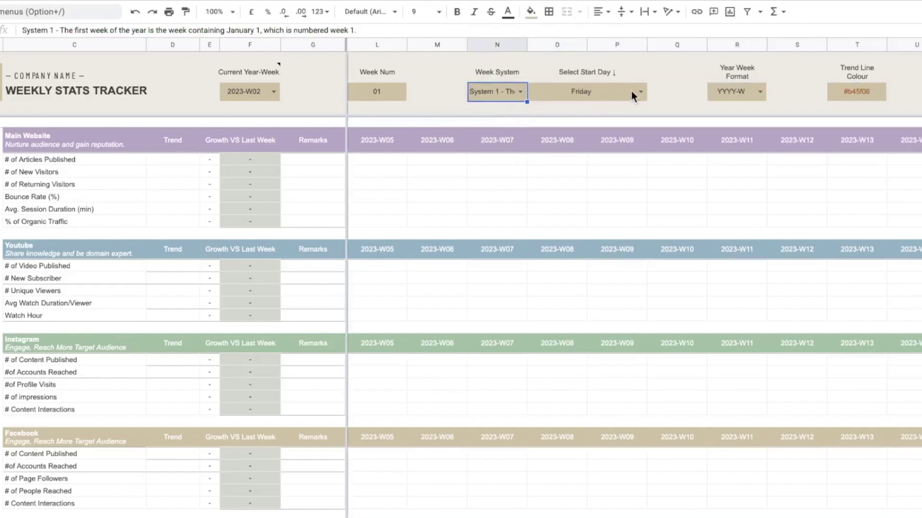
click(632, 91)
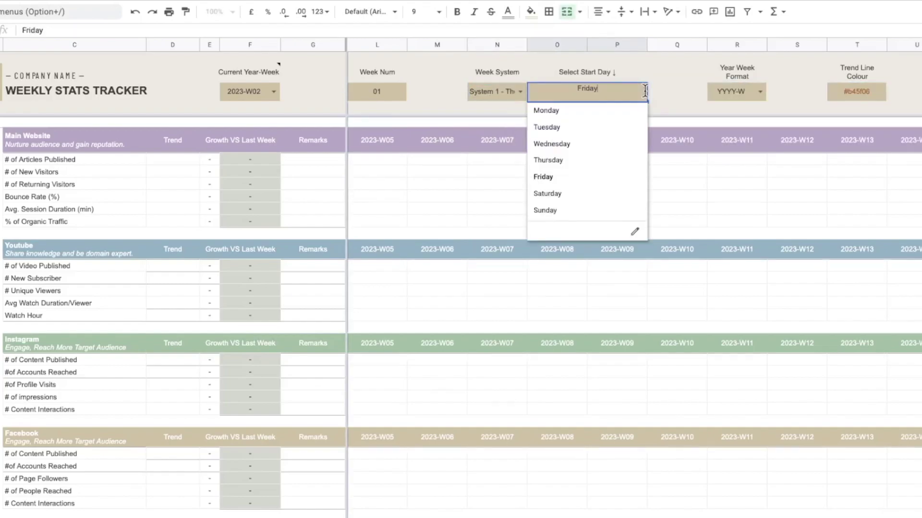
click(606, 115)
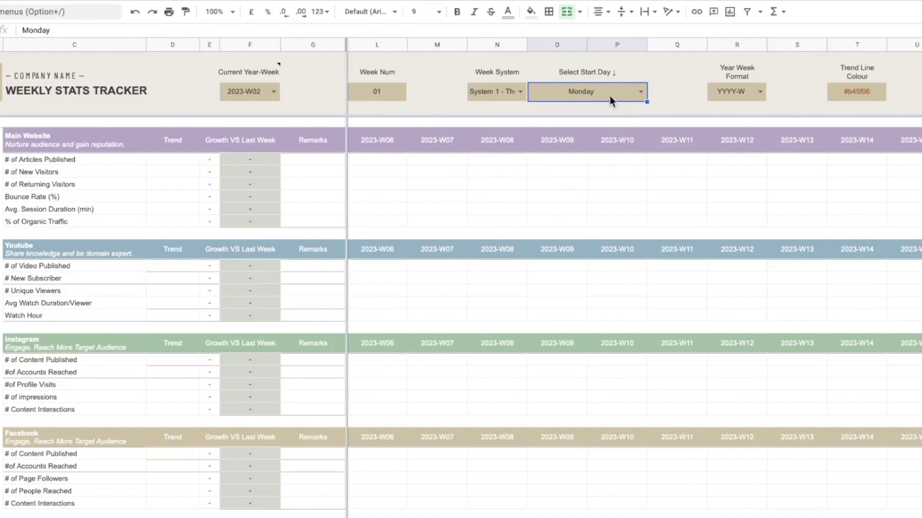
click(641, 91)
double_click(518, 88)
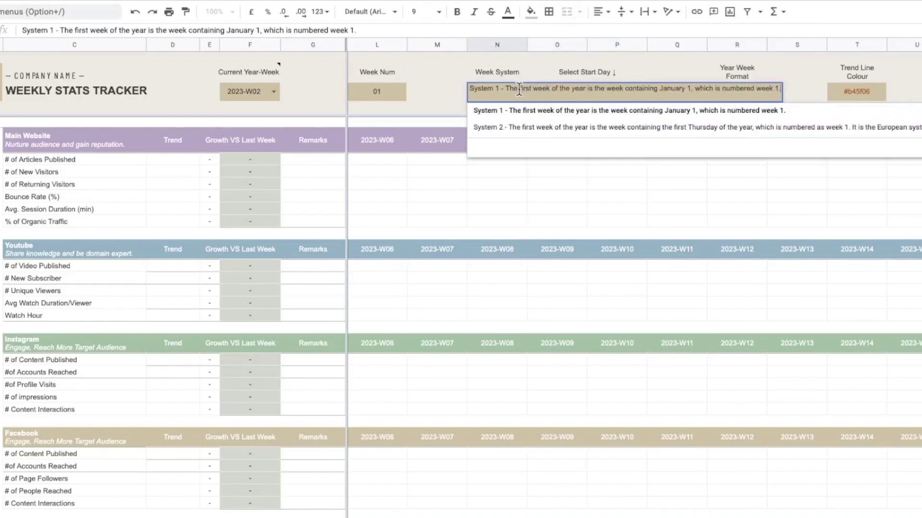
click(521, 127)
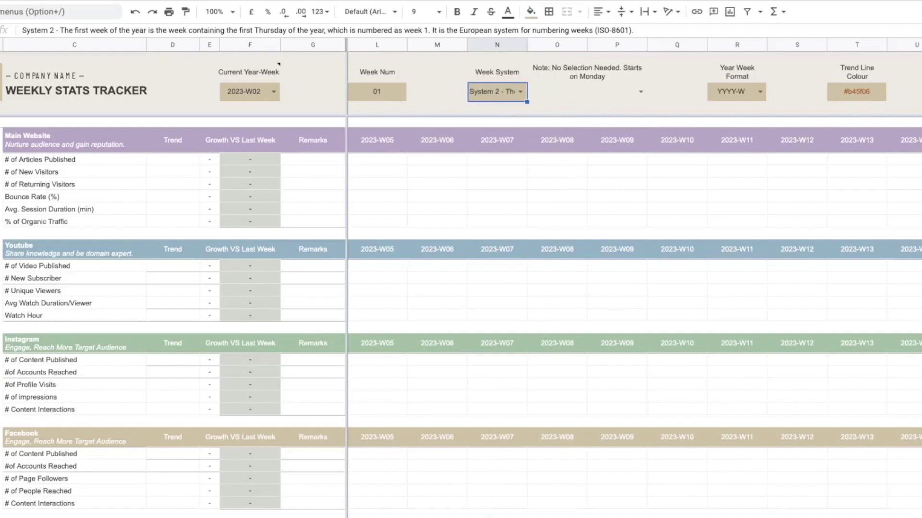
- Review the Year Week Format options and week headings, keeping YYYY-W for now
scroll(634, 288, right, 5)
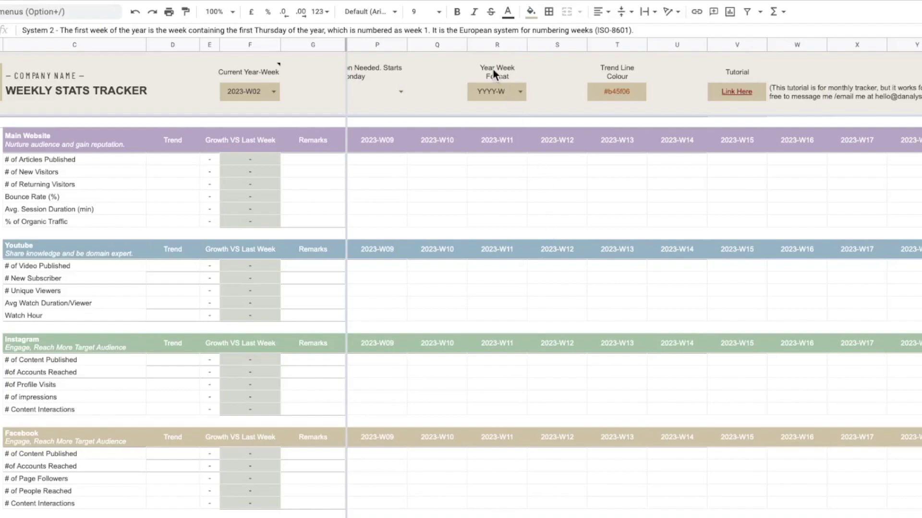
click(500, 68)
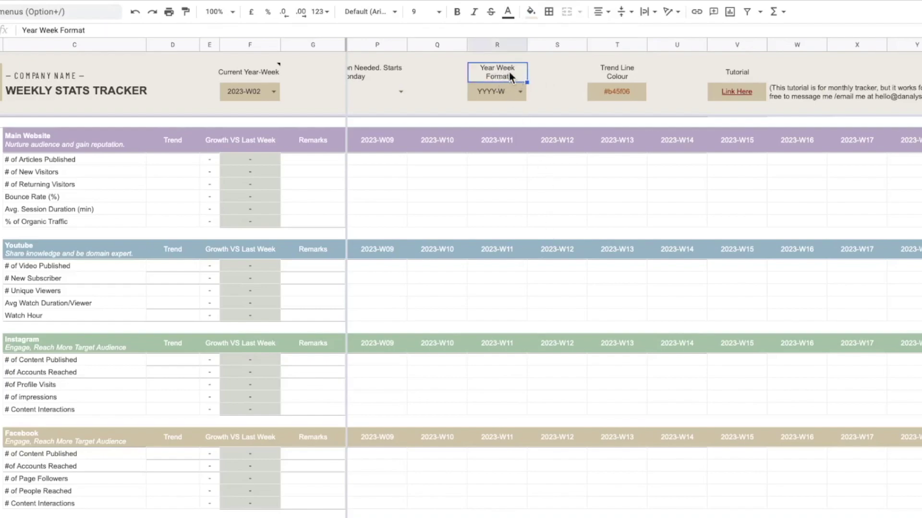
click(520, 92)
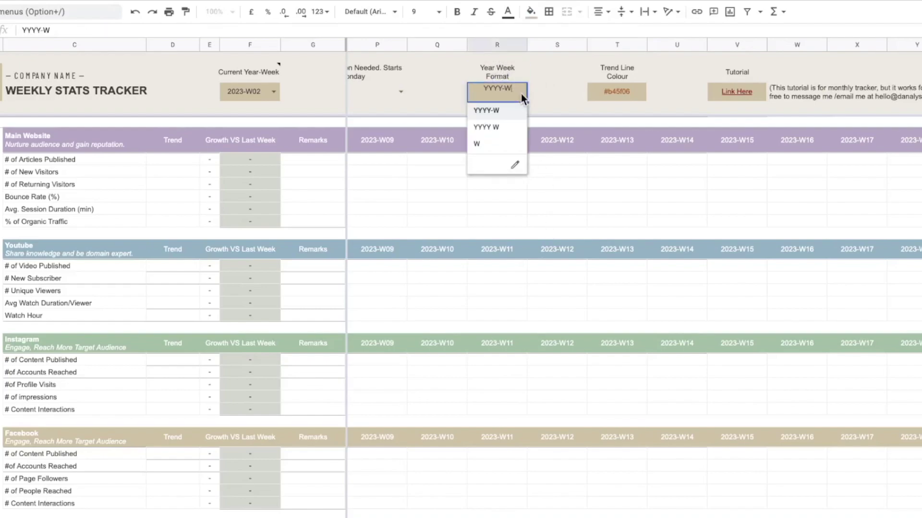
click(565, 135)
drag(379, 140, 891, 151)
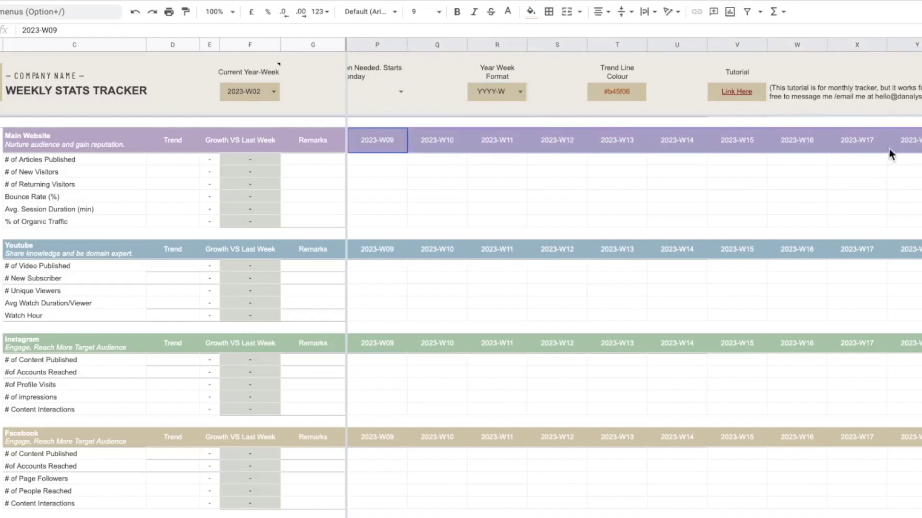
click(617, 141)
click(519, 92)
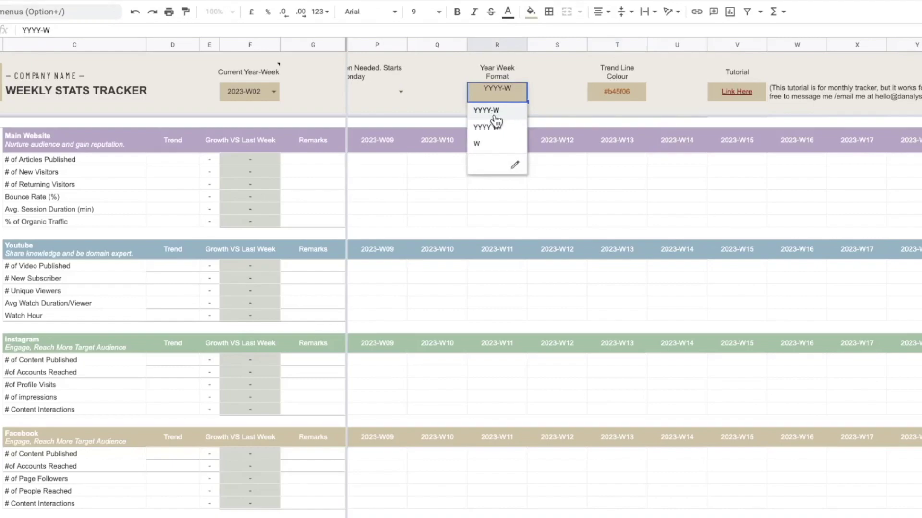
click(556, 143)
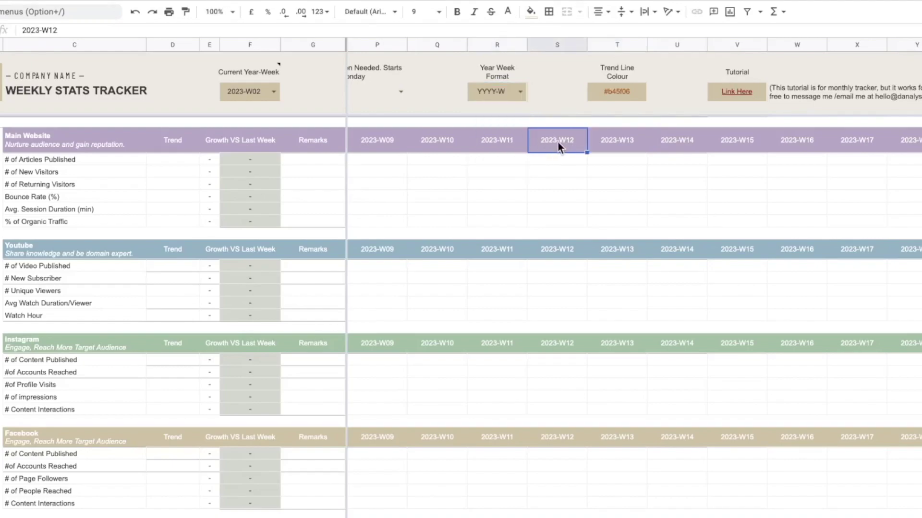
- Try the 'YYYY W' week format, then settle on 'W' so headers read W01, W02
click(520, 93)
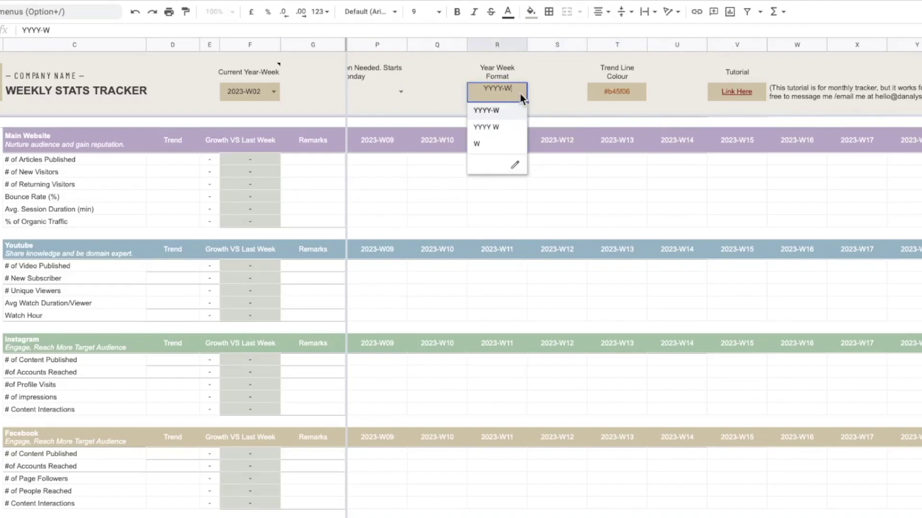
click(494, 131)
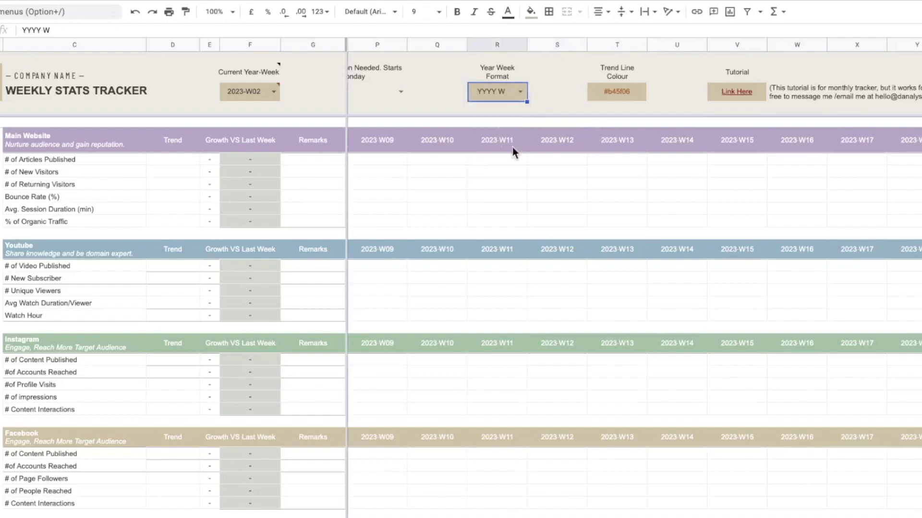
click(520, 92)
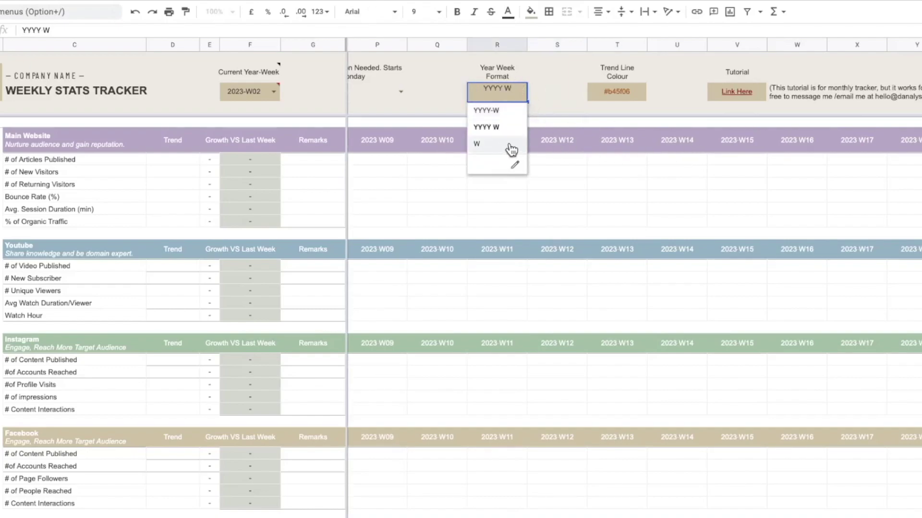
click(505, 145)
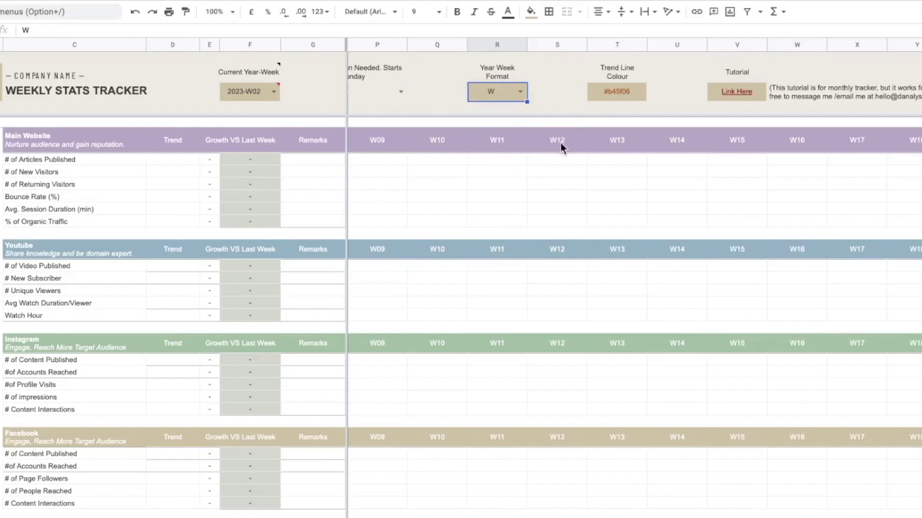
click(520, 92)
click(504, 144)
scroll(508, 303, left, 10)
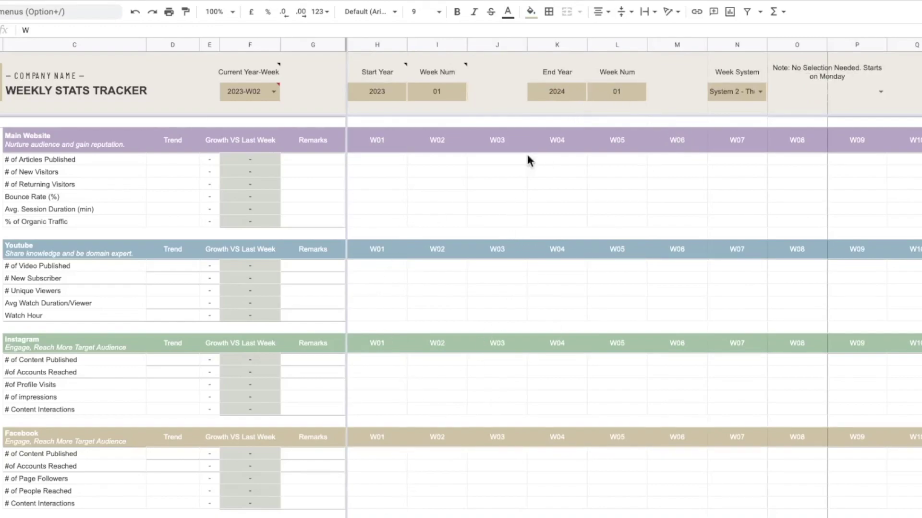
- Change the tracker's End Year from 2024 to 2023
double_click(581, 96)
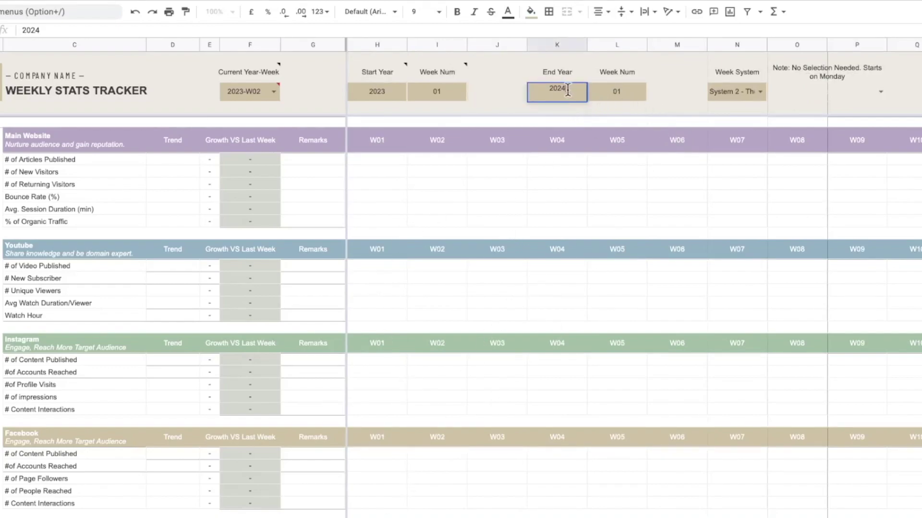
key(Return)
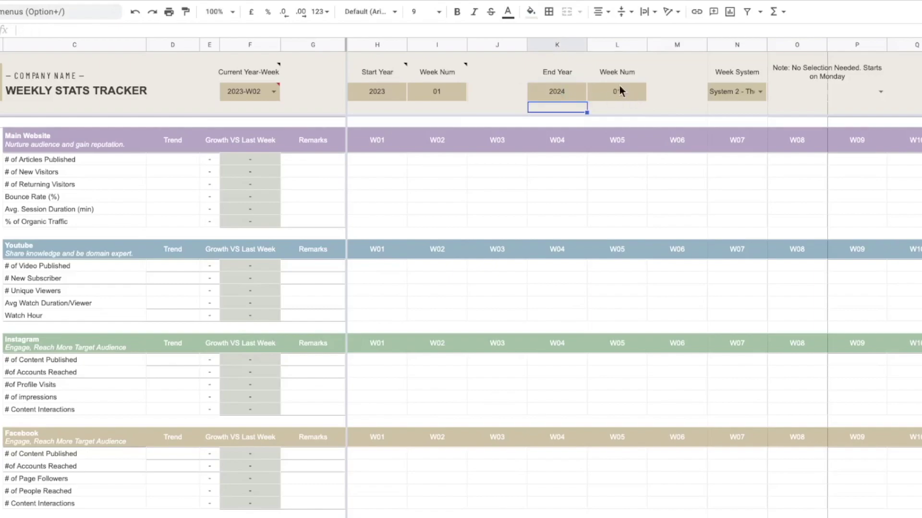
click(582, 91)
text(2023)
key(Return)
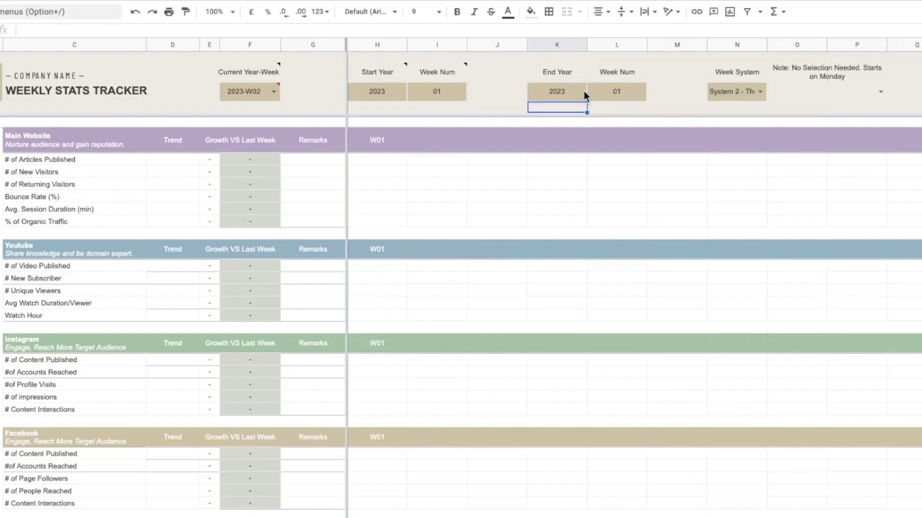
- Set the end Week Num to 53 and check the extra W01 column after W52
click(621, 94)
scroll(602, 450, down, 10)
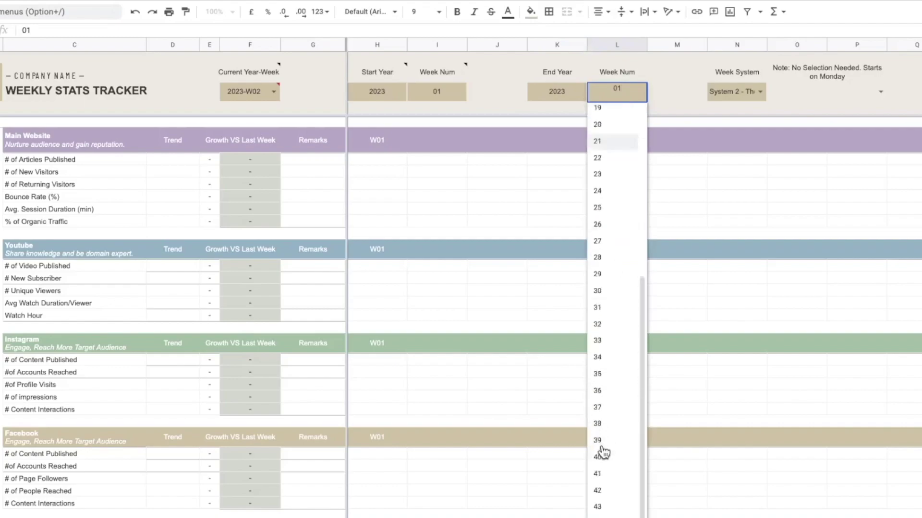
click(610, 499)
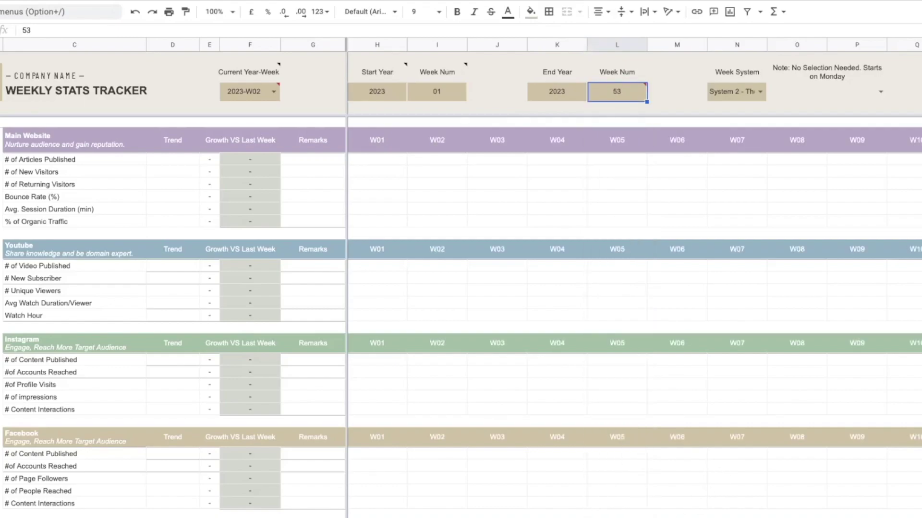
scroll(633, 278, right, 20)
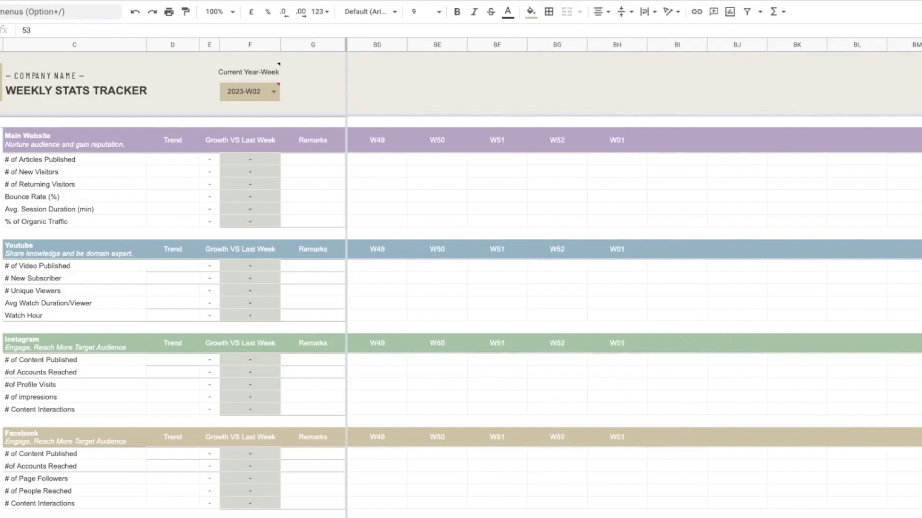
click(630, 147)
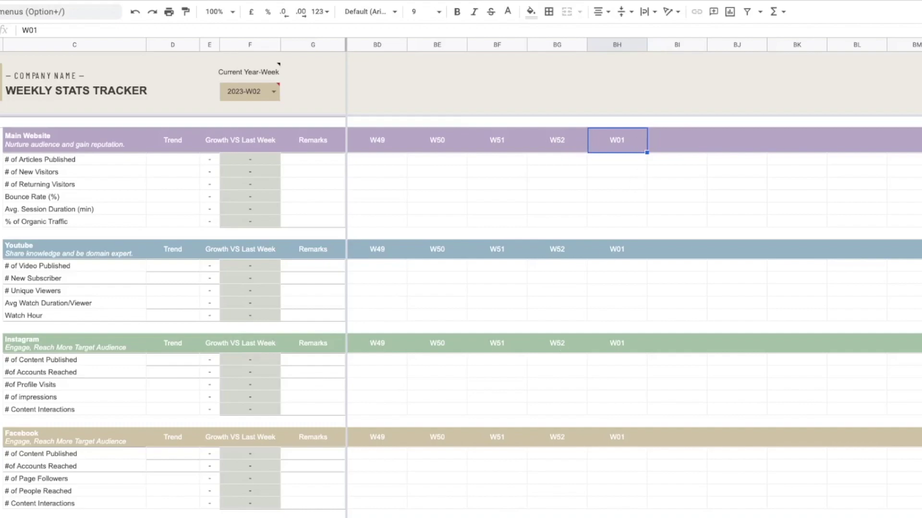
scroll(633, 288, left, 15)
- Enter 52 as the end week and confirm the last column is W52
click(628, 91)
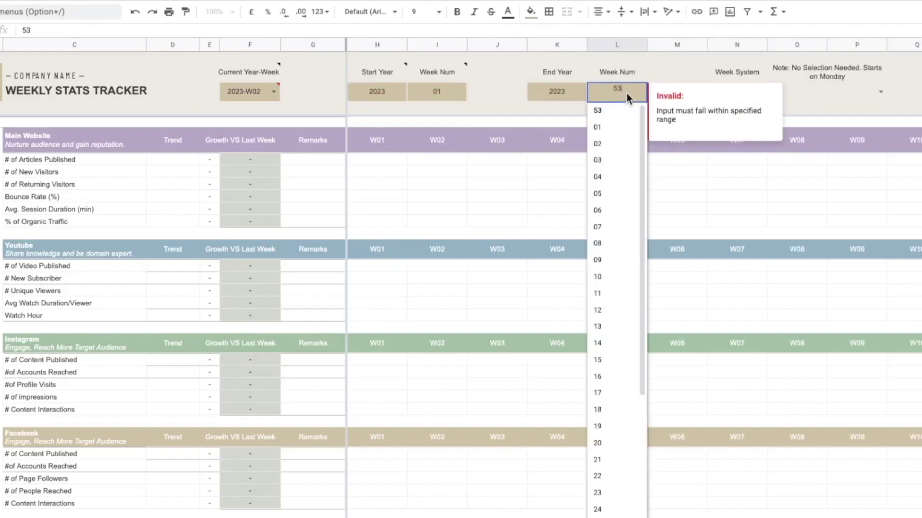
text(52)
key(Return)
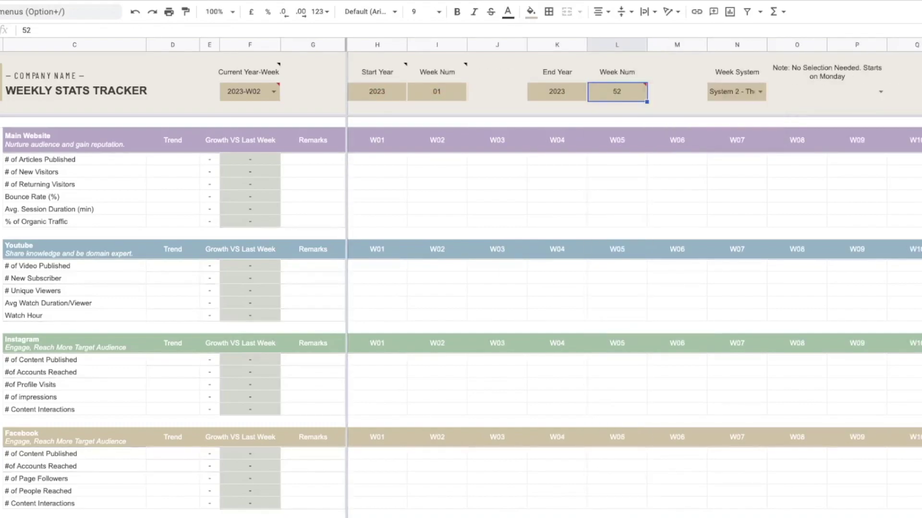
scroll(633, 288, right, 15)
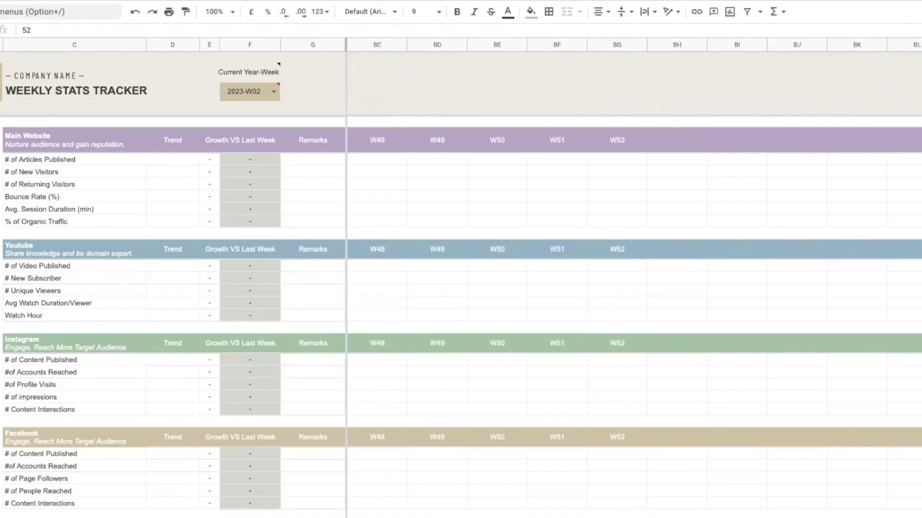
click(612, 140)
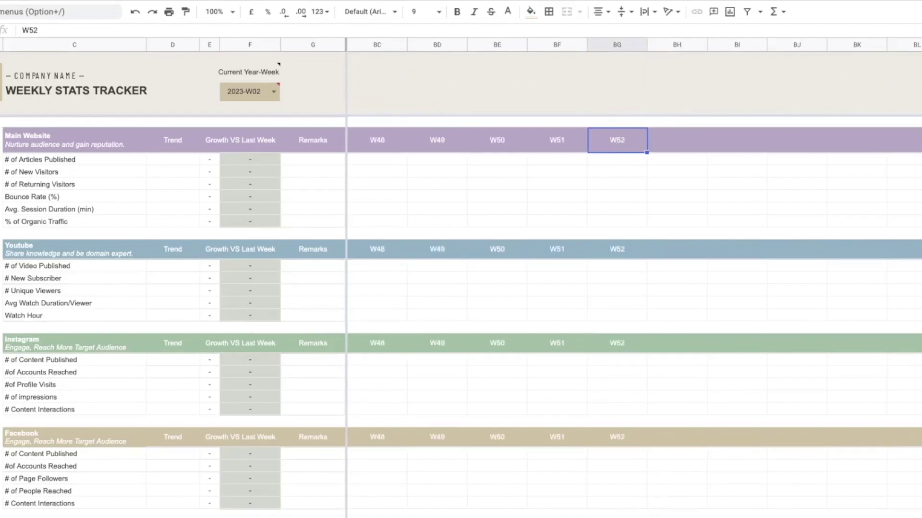
scroll(633, 288, left, 10)
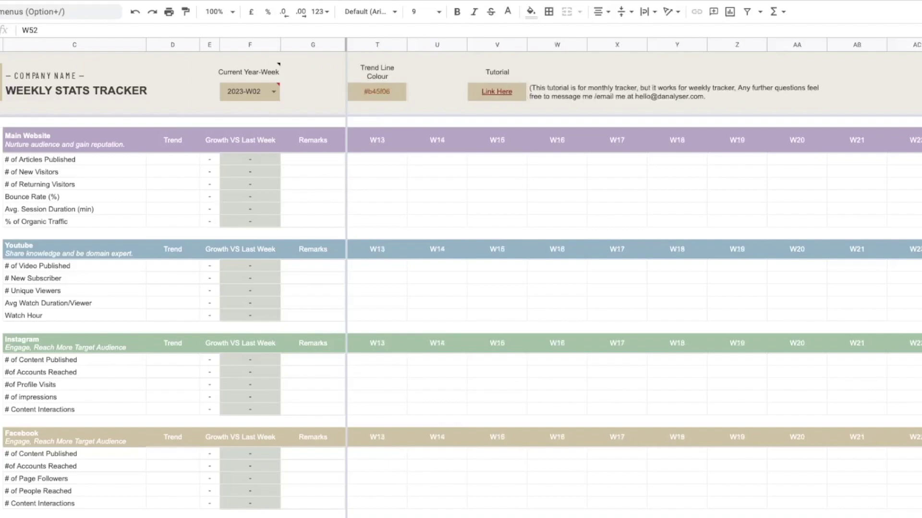
scroll(633, 288, left, 2)
scroll(634, 288, right, 8)
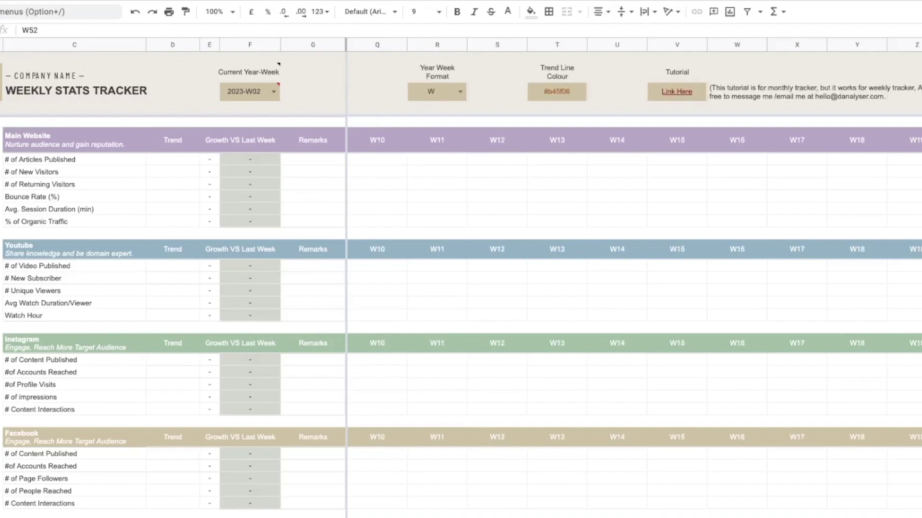
scroll(634, 288, right, 3)
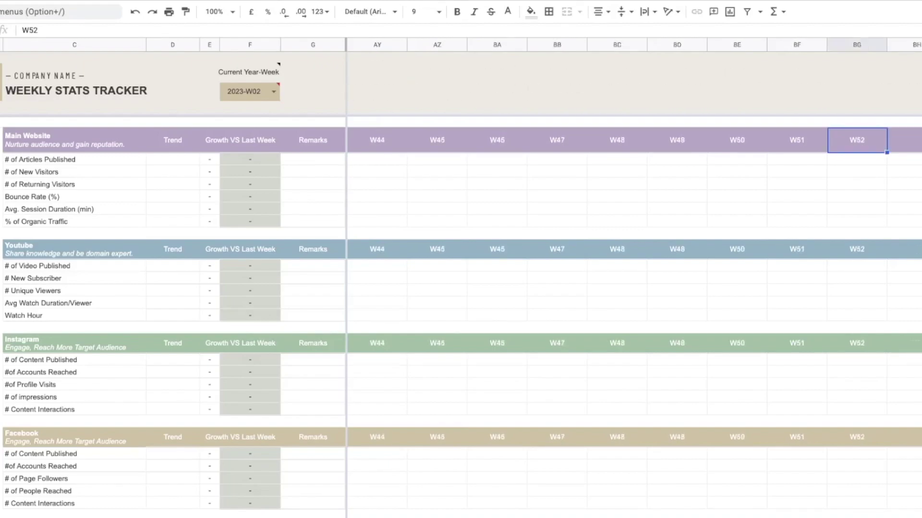
scroll(634, 288, left, 15)
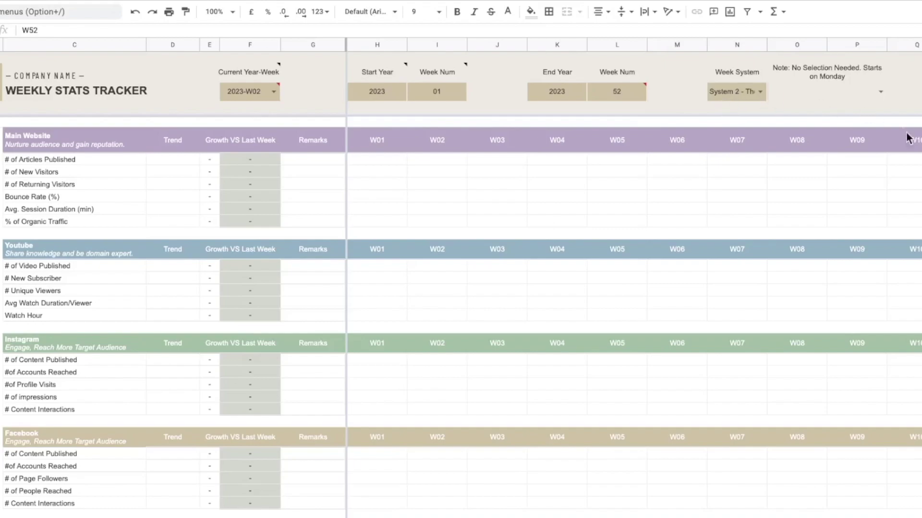
scroll(640, 81, right, 5)
click(639, 83)
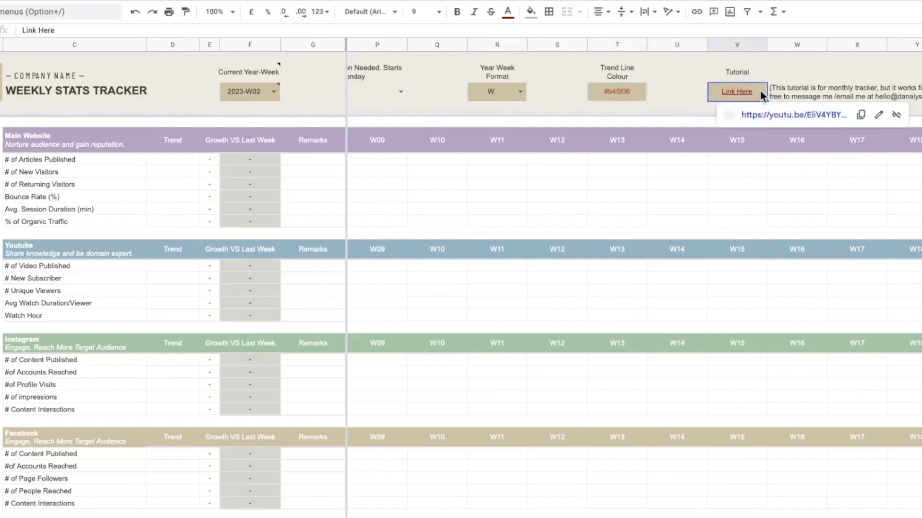
click(645, 72)
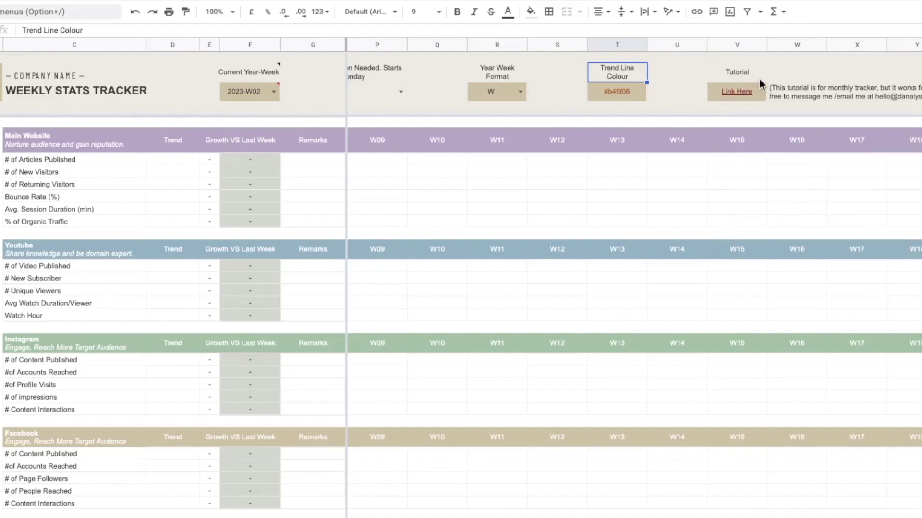
scroll(633, 288, left, 10)
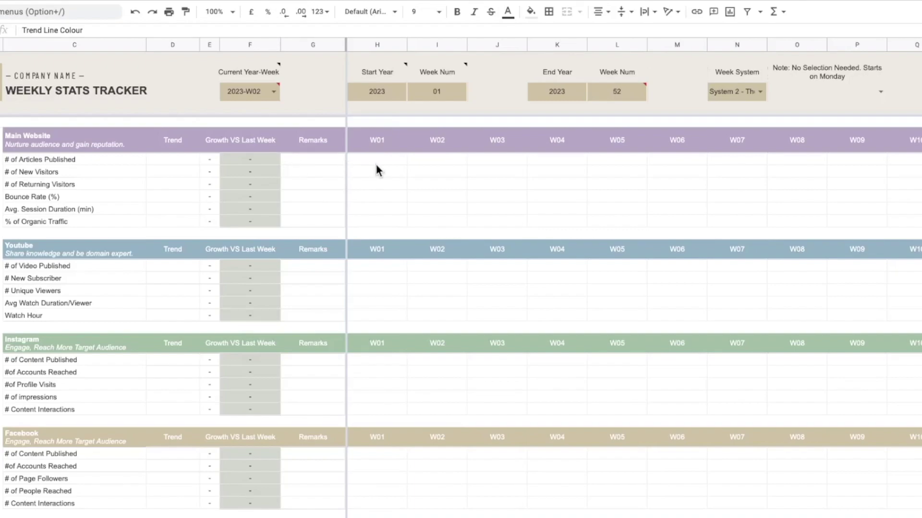
click(398, 159)
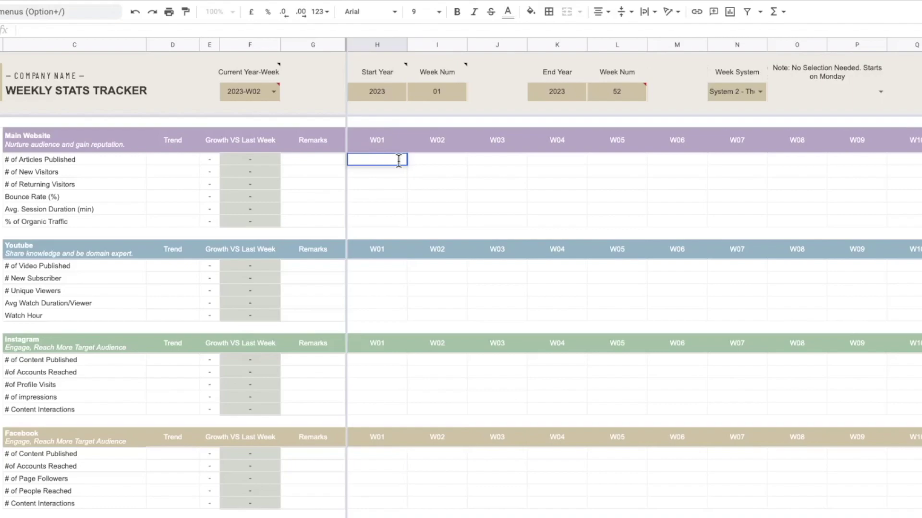
- Enter 5, 2 and 3 articles published for W01, W02 and W03
text(5)
key(Tab)
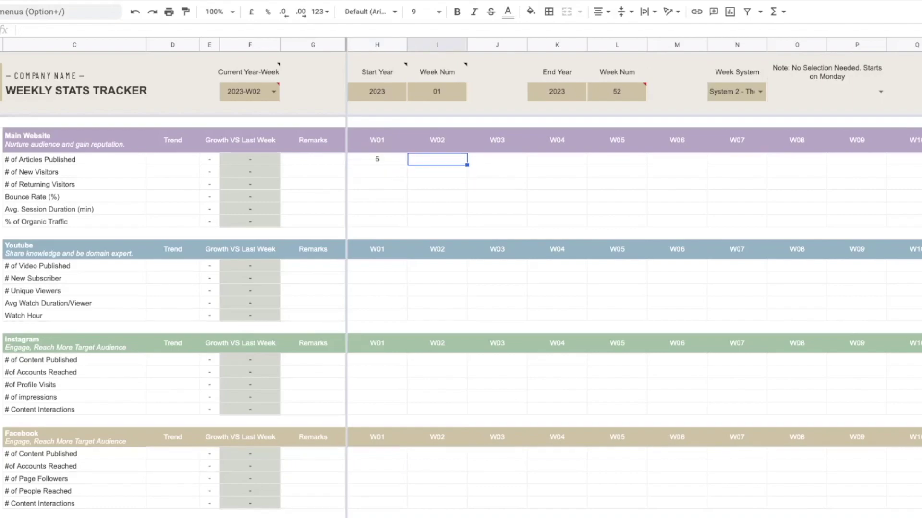
text(2)
key(Tab)
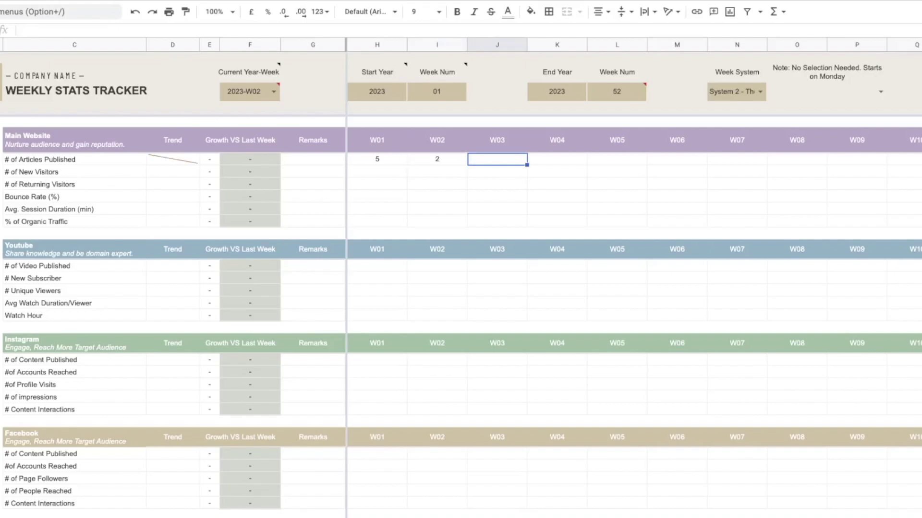
text(3)
key(Return)
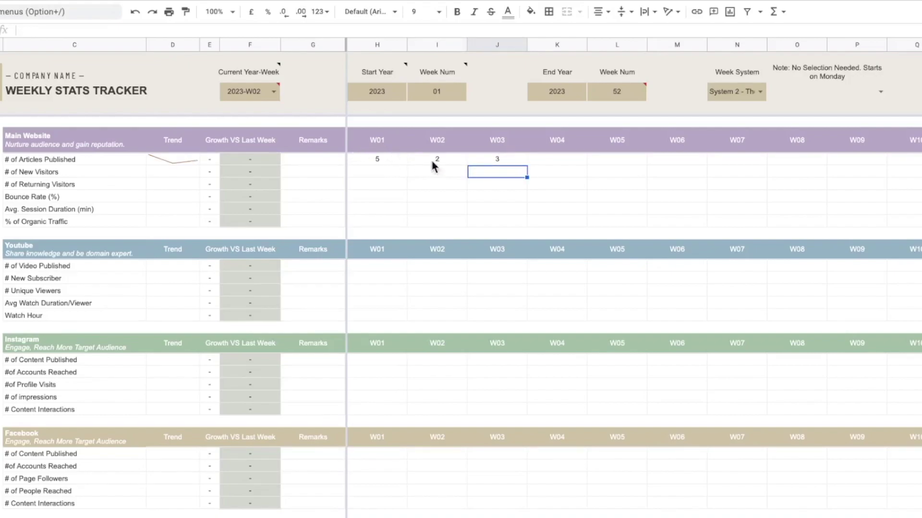
- Set the Current Year-Week to W03 so growth shows 50.00%
click(274, 93)
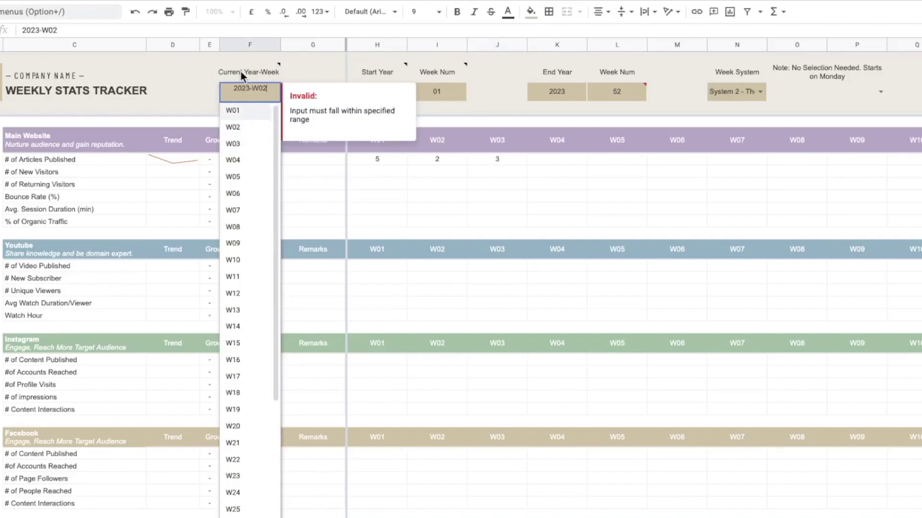
click(291, 68)
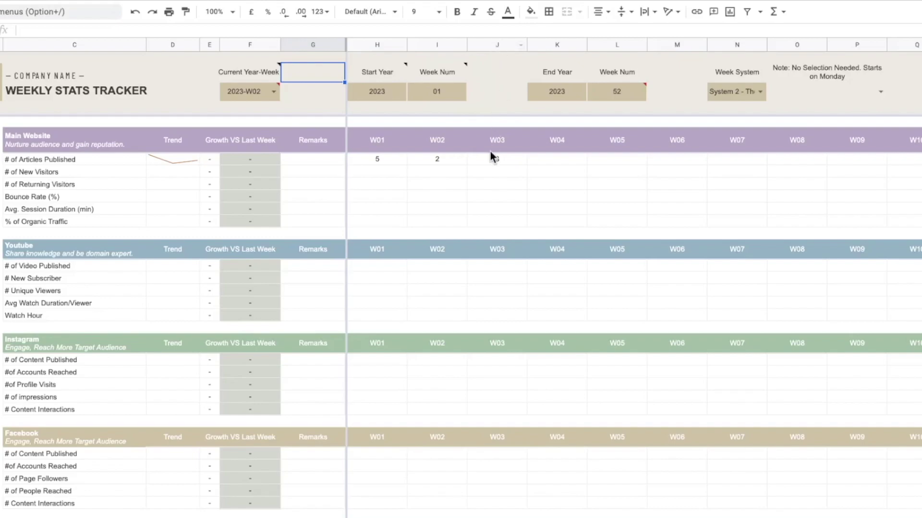
click(502, 144)
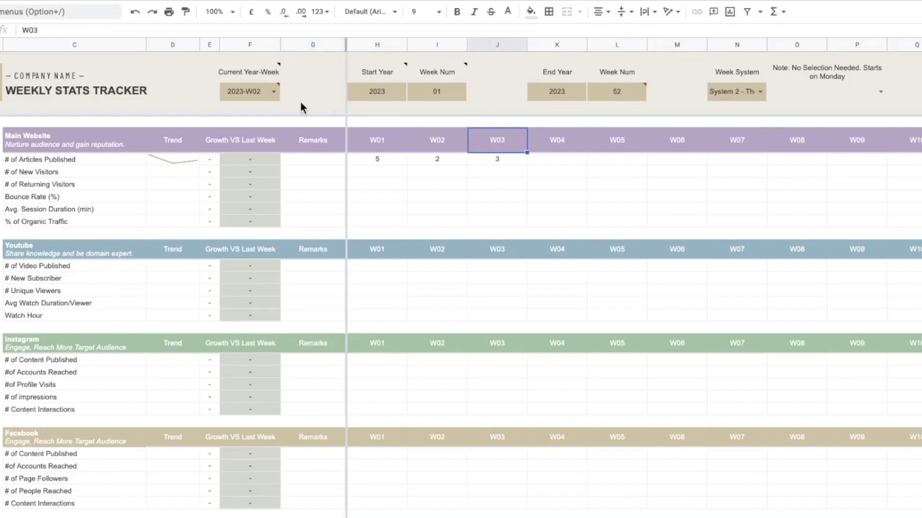
click(274, 92)
click(246, 150)
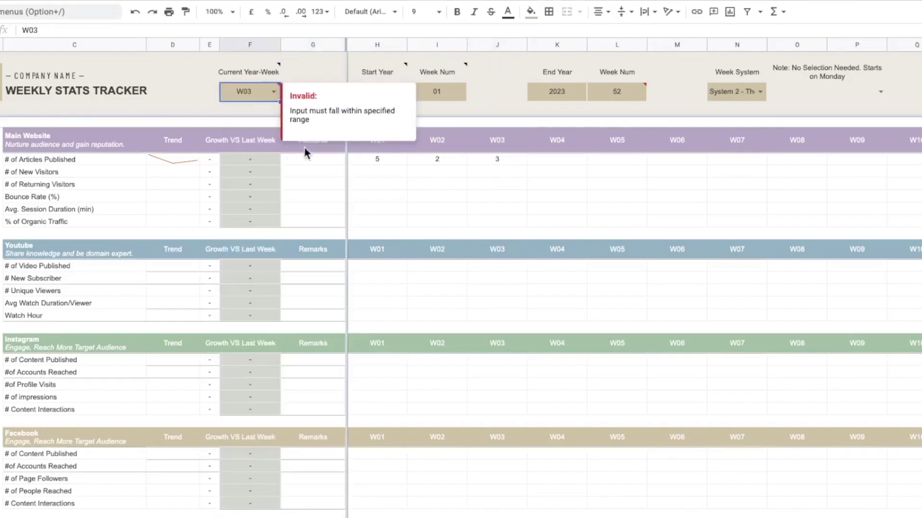
click(510, 171)
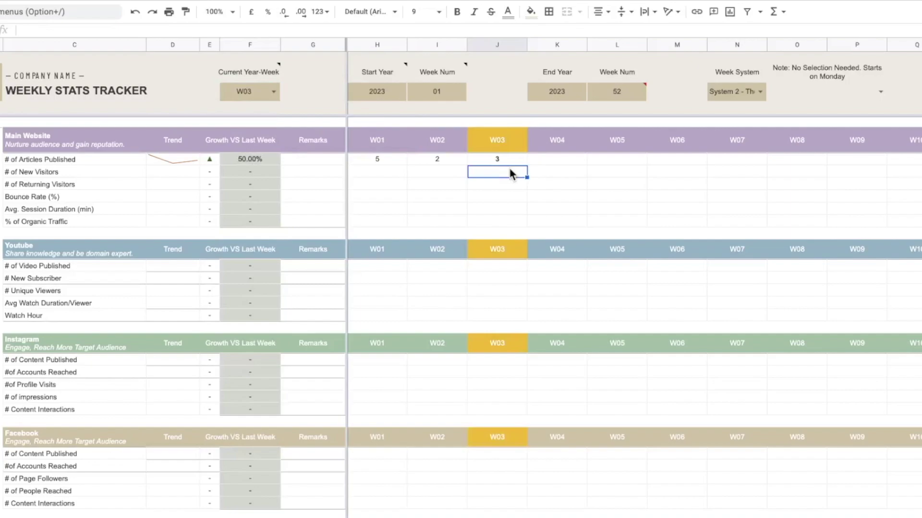
click(160, 162)
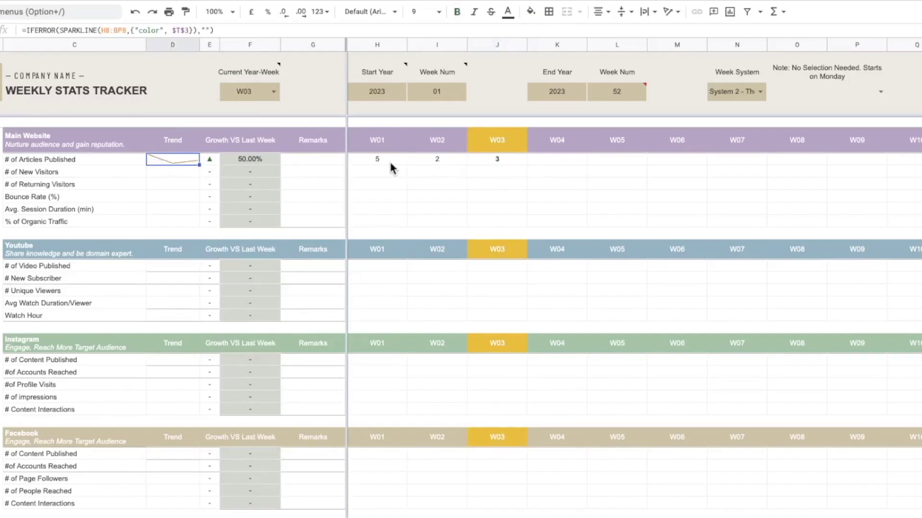
click(491, 157)
click(211, 159)
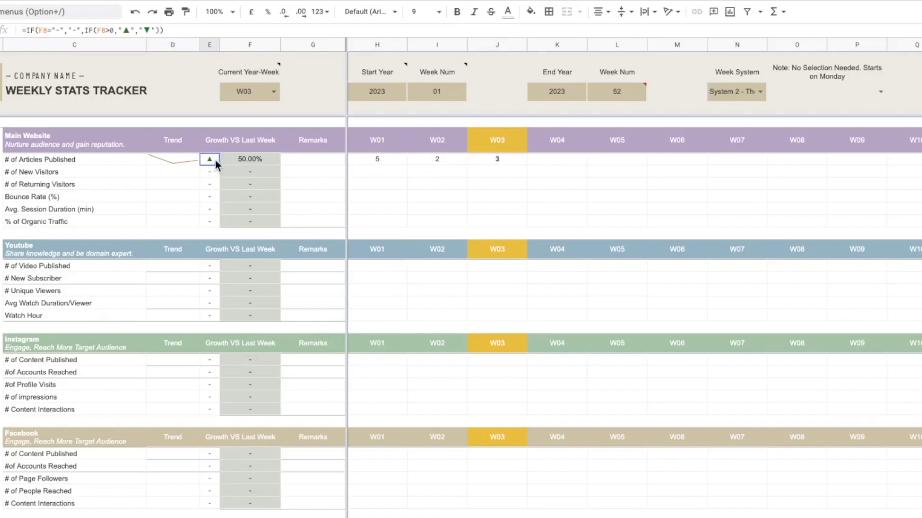
click(447, 161)
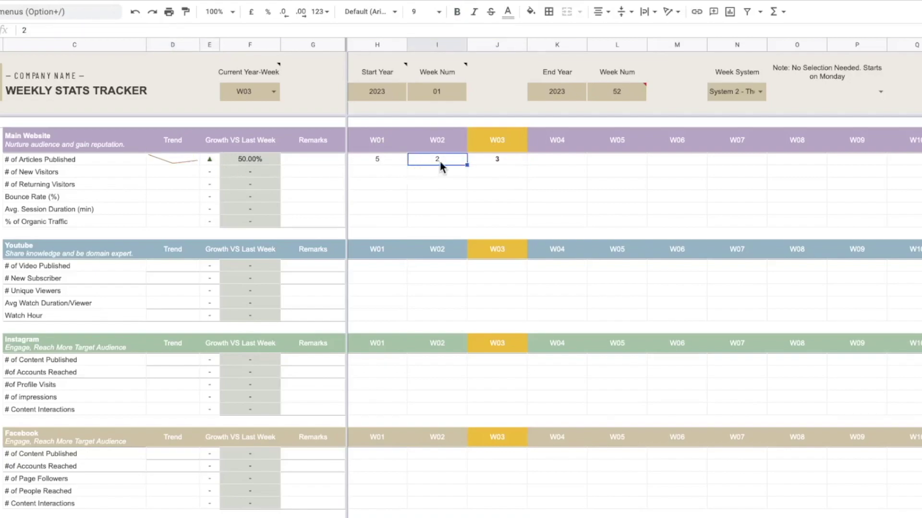
click(495, 163)
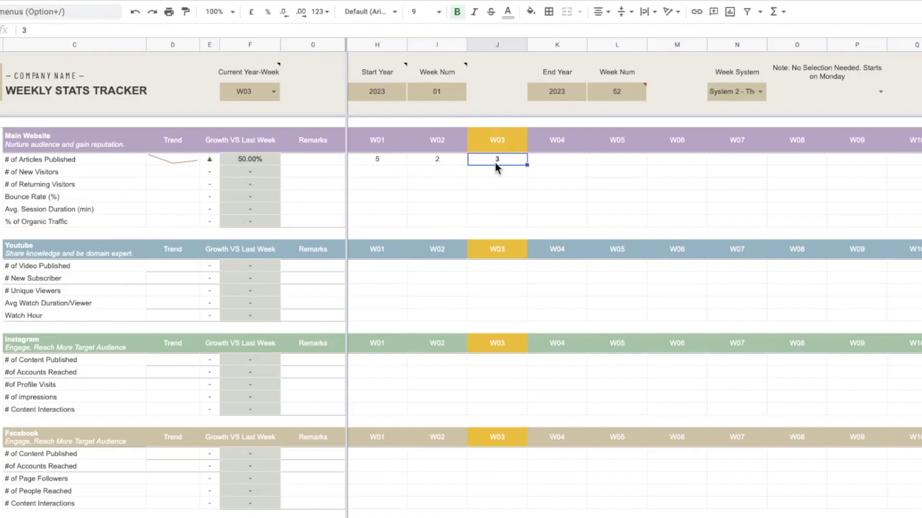
click(436, 160)
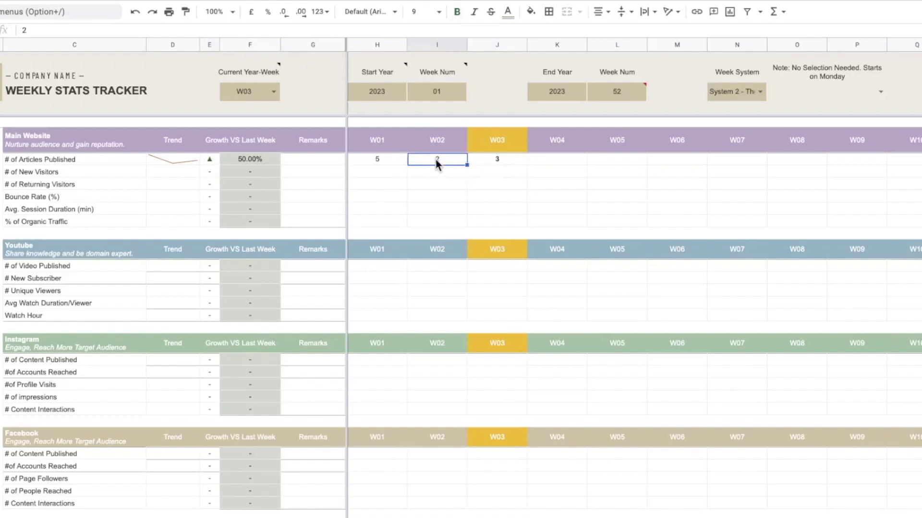
click(499, 157)
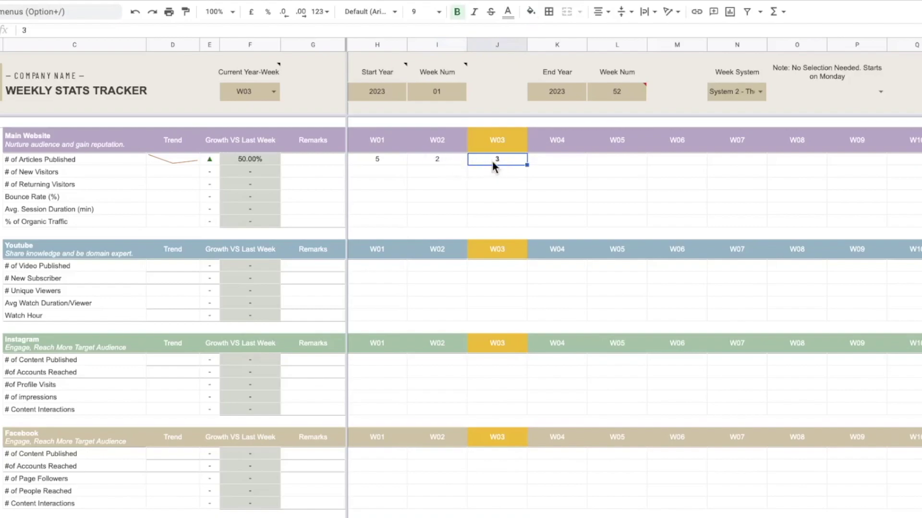
click(243, 160)
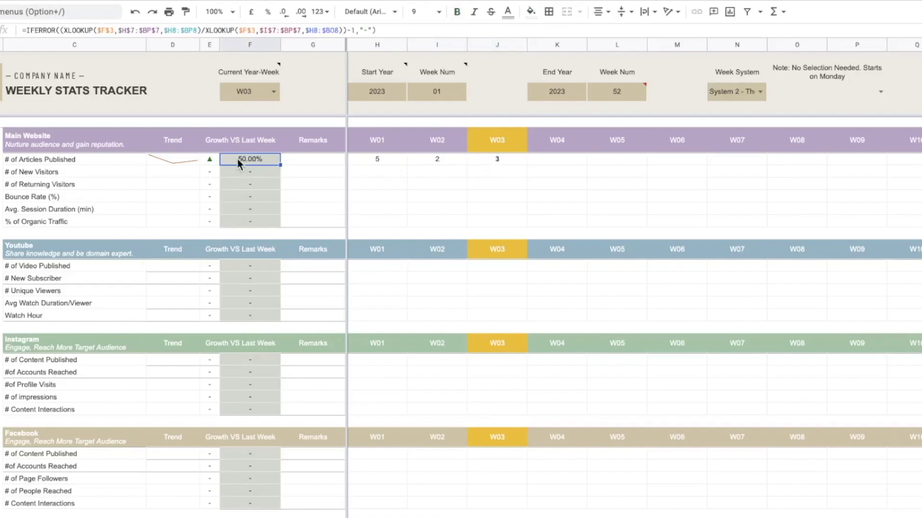
click(275, 93)
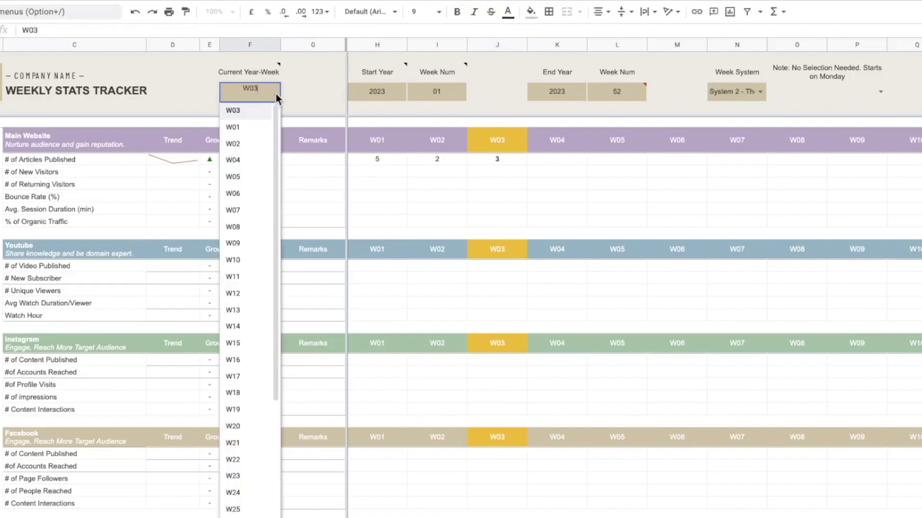
click(254, 144)
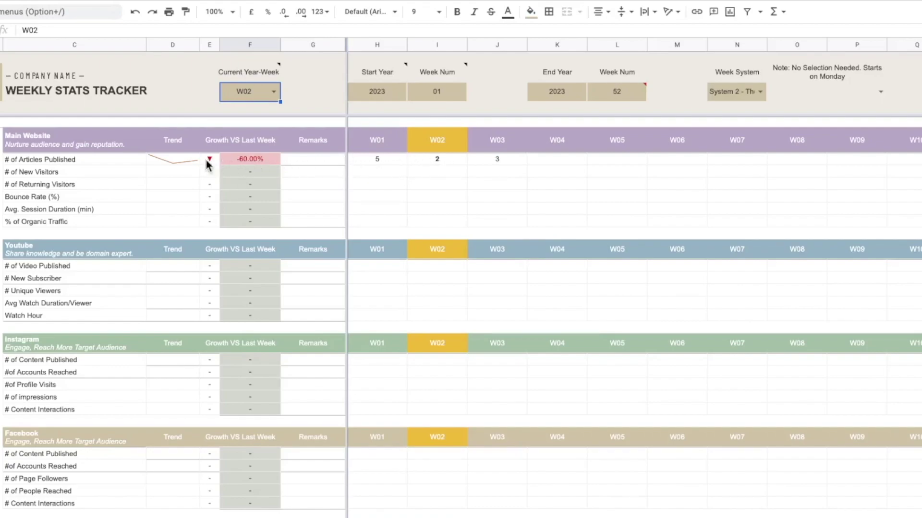
click(275, 92)
click(252, 130)
click(274, 91)
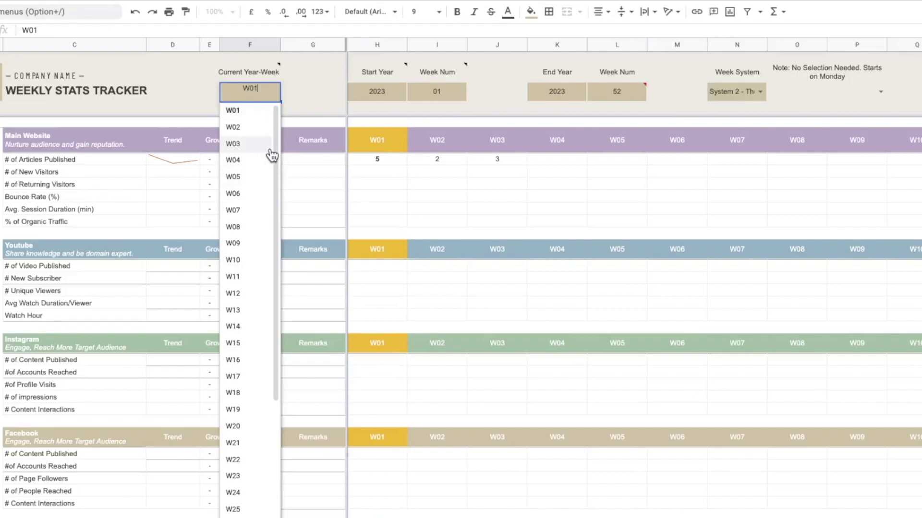
click(262, 161)
click(502, 173)
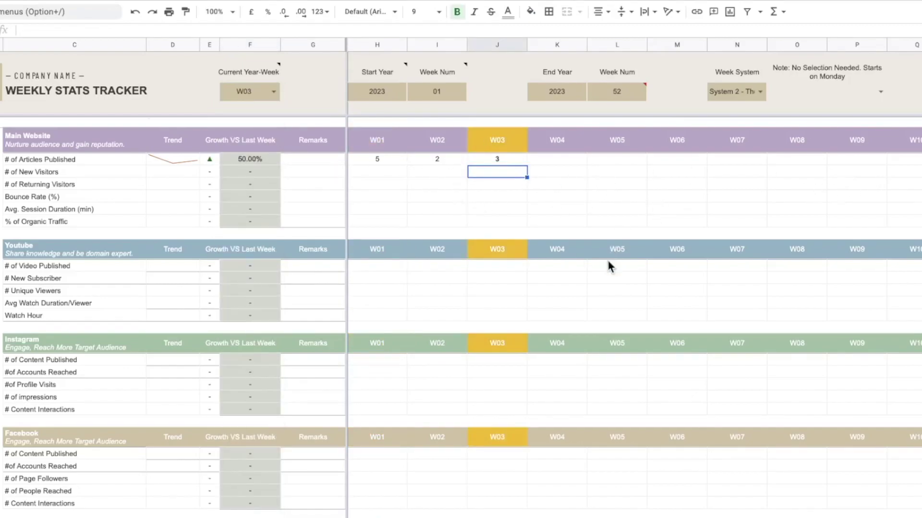
scroll(606, 258, down, 3)
scroll(606, 258, down, 3)
scroll(586, 231, up, 5)
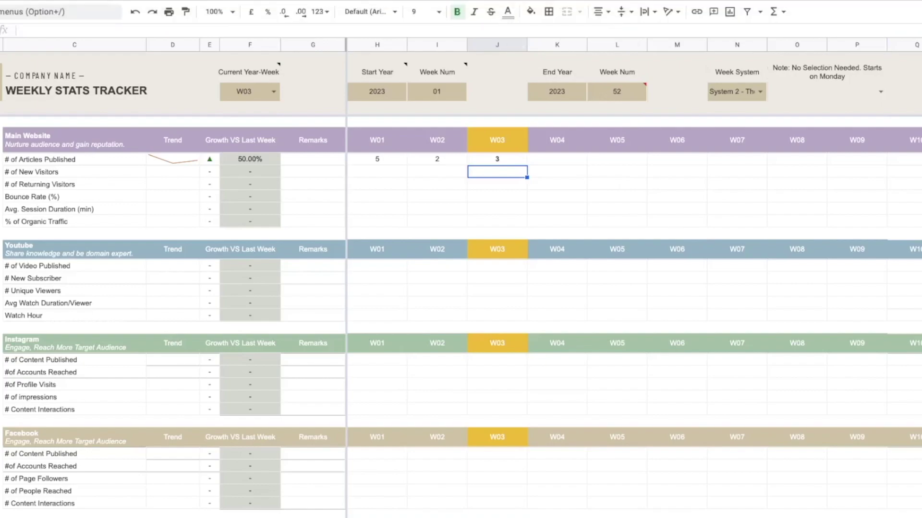
key(ctrl+shift+f)
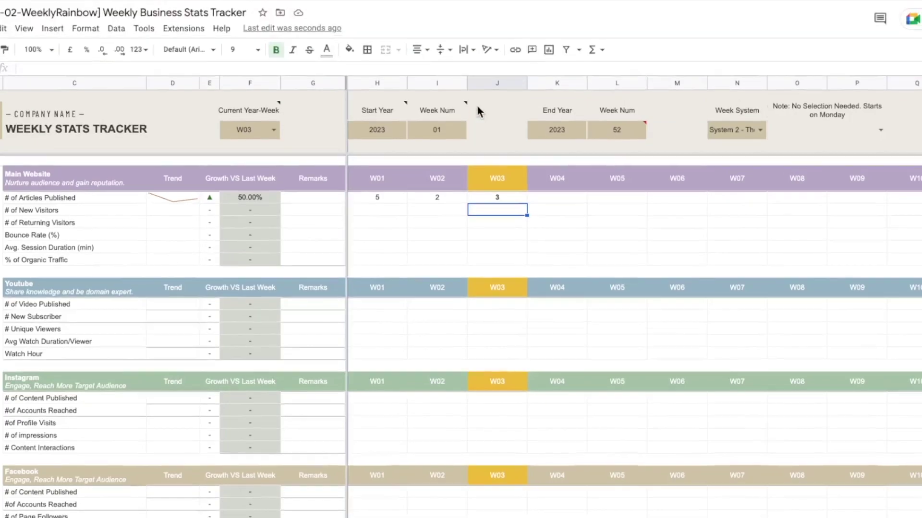
click(92, 38)
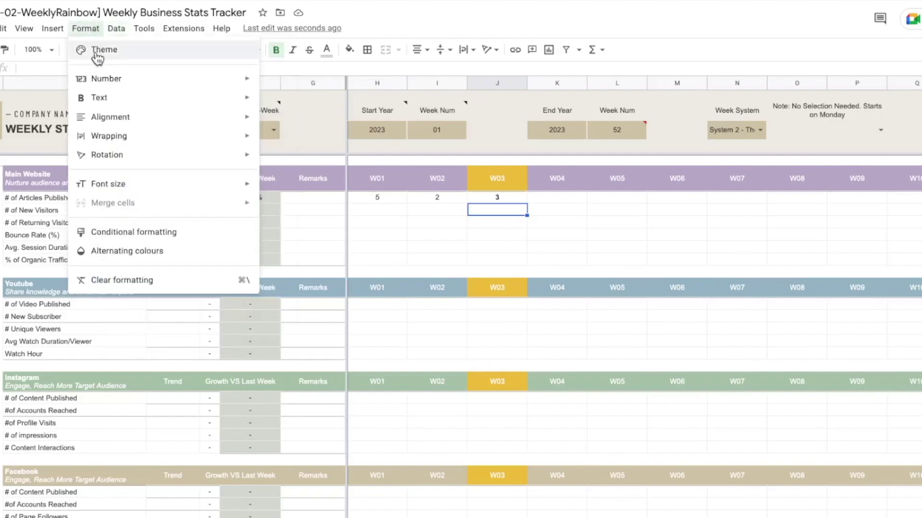
click(98, 54)
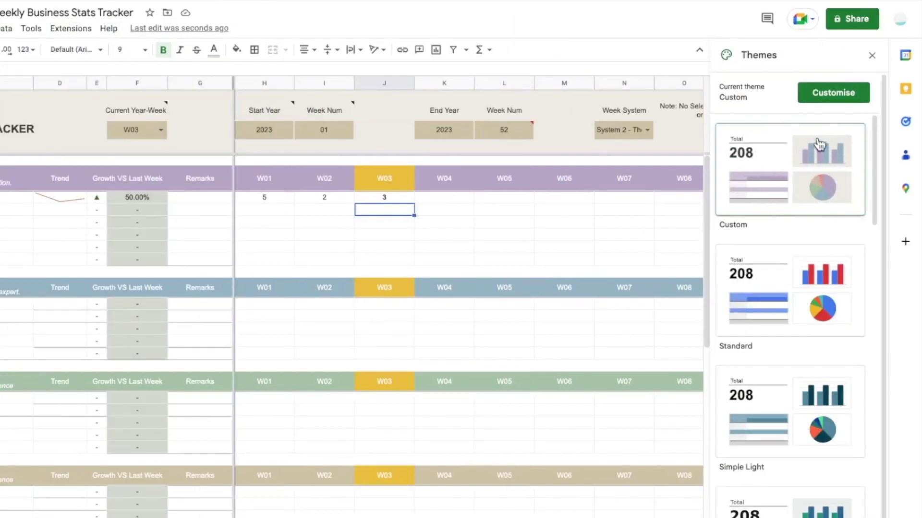
click(828, 94)
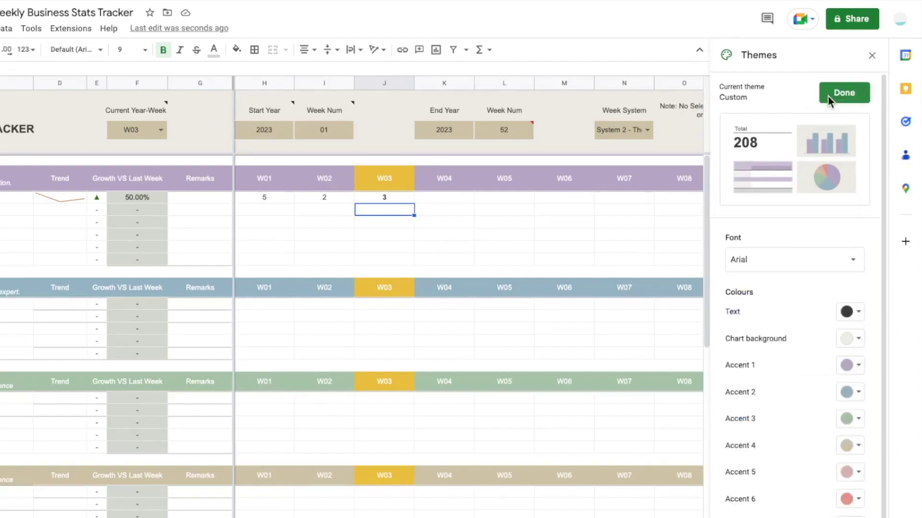
scroll(854, 389, down, 1)
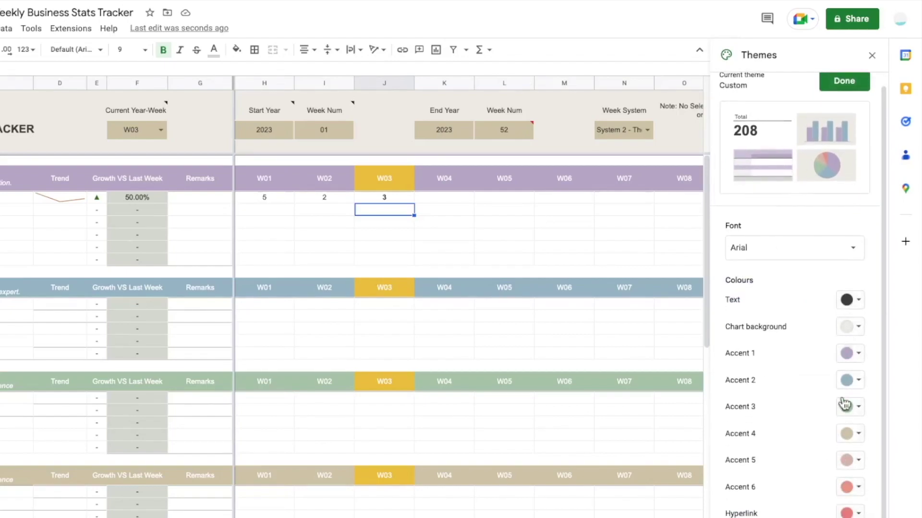
click(851, 355)
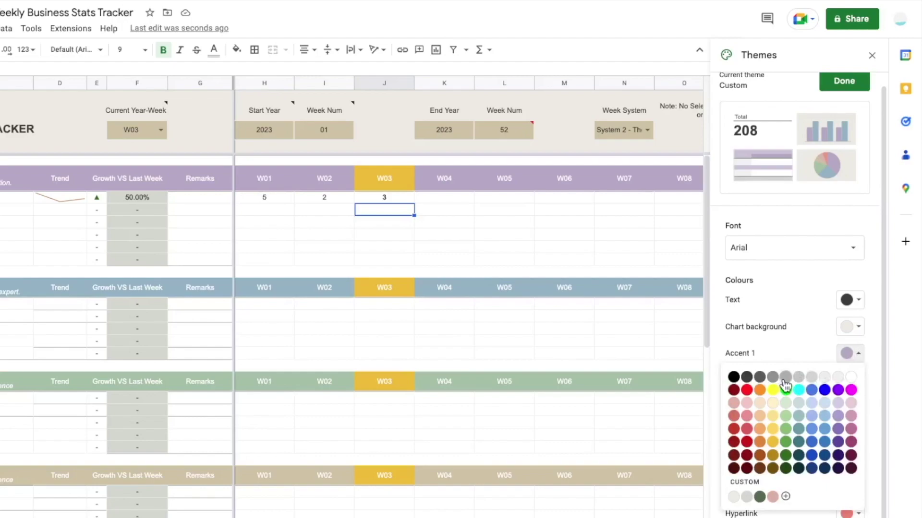
click(851, 389)
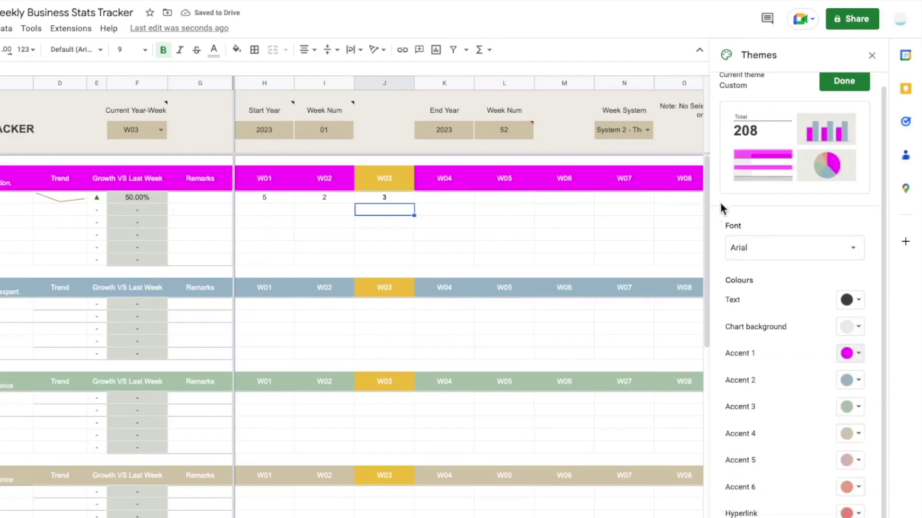
click(854, 354)
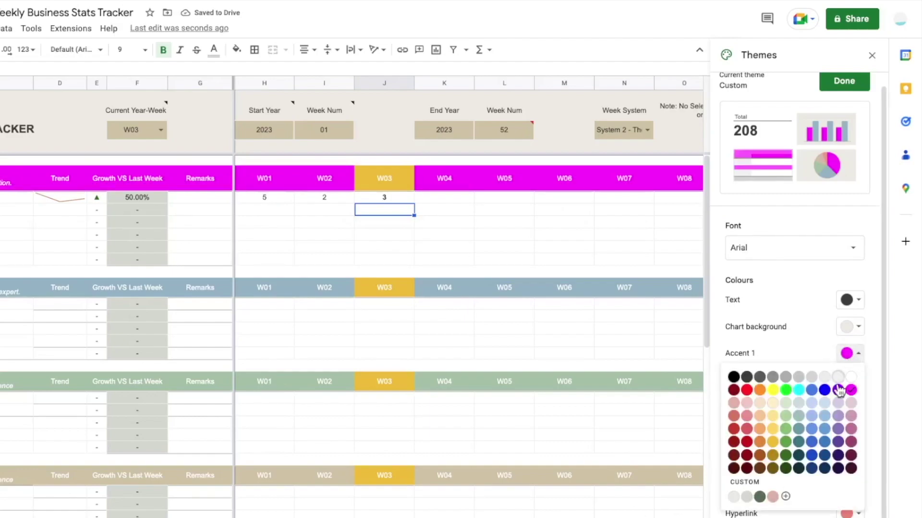
click(812, 327)
click(843, 83)
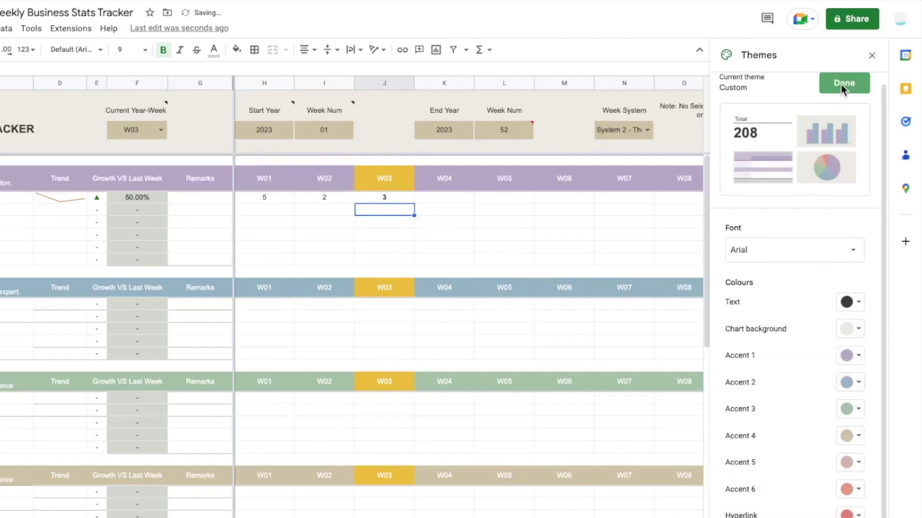
click(871, 56)
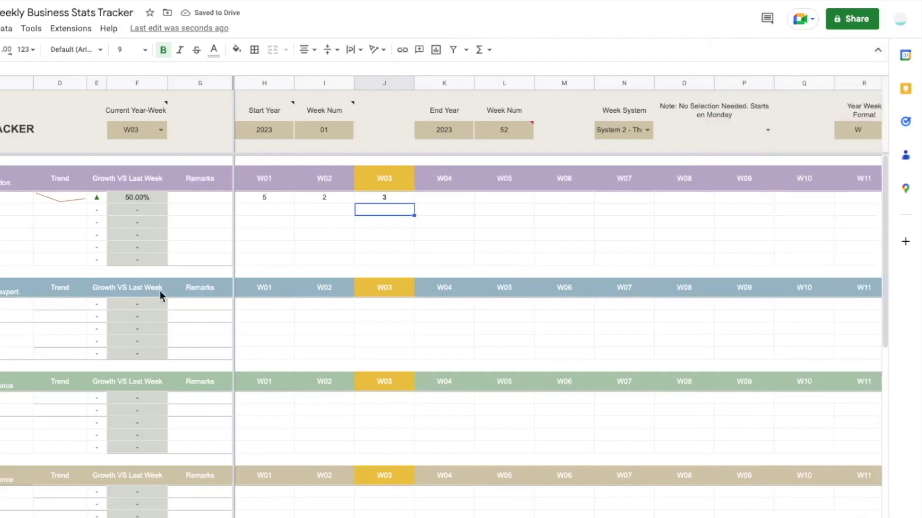
click(448, 247)
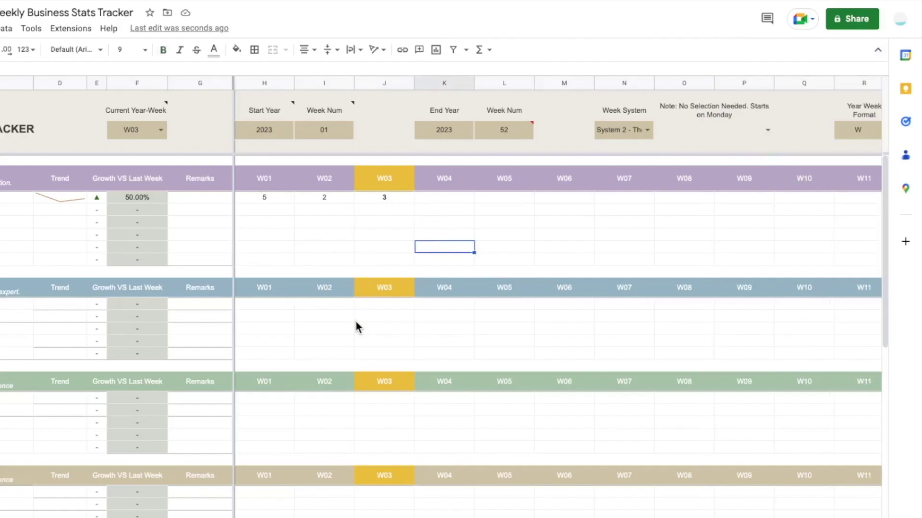